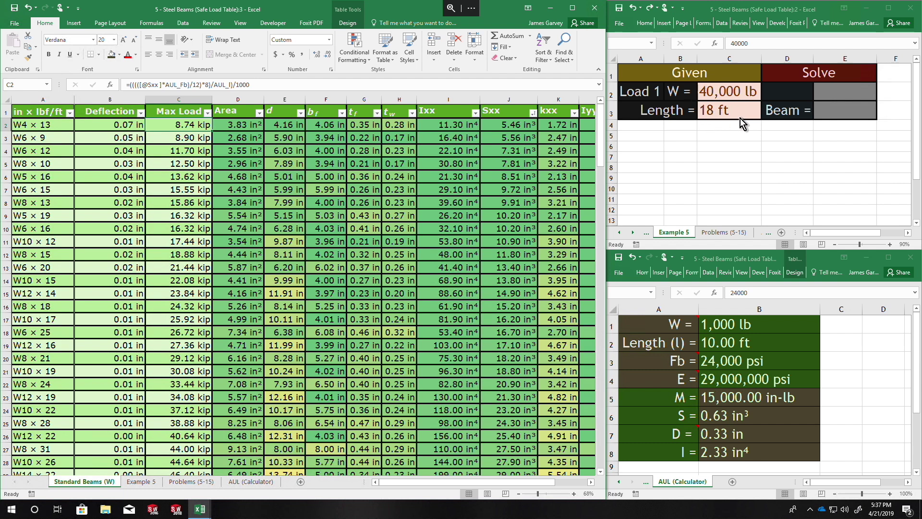
- Set W to 40,000 lb and Length (l) to 18 ft in the AUL calculator
click(746, 327)
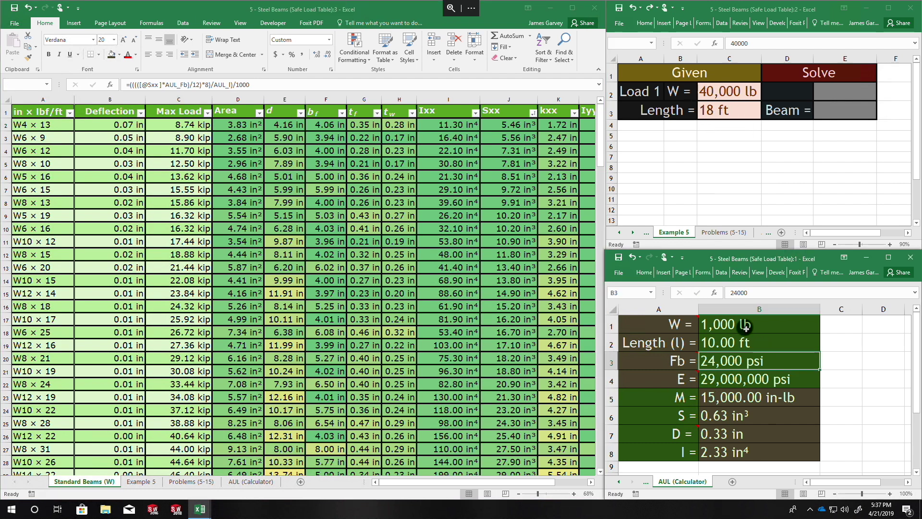
text(4)
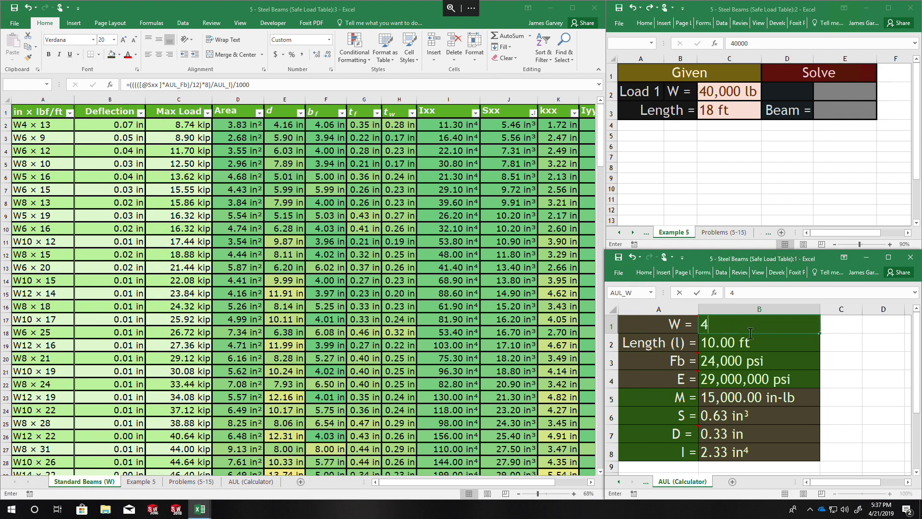
text(0,000)
key(Return)
text(198)
key(BackSpace)
key(BackSpace)
text(8)
key(Return)
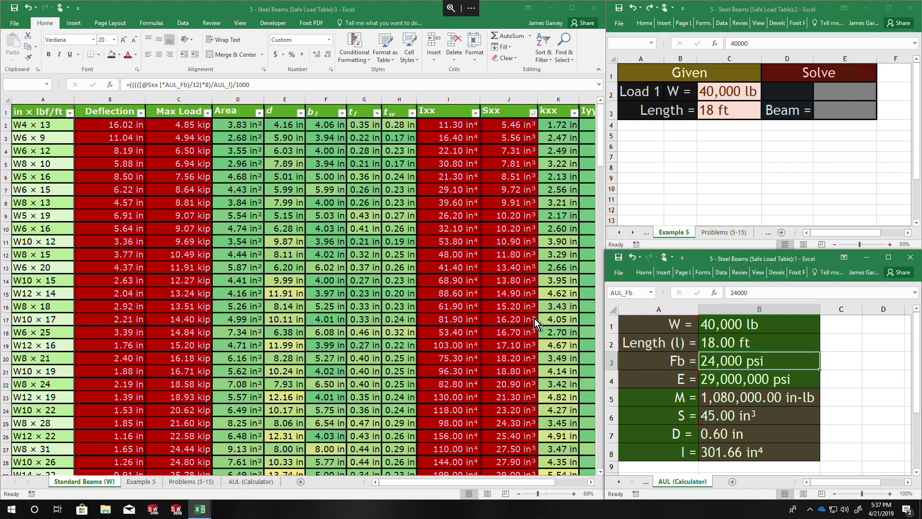
- Scan the Standard Beams table for sections that meet the load and deflection requirements and select the W16 × 31 row
scroll(241, 197, down, 6)
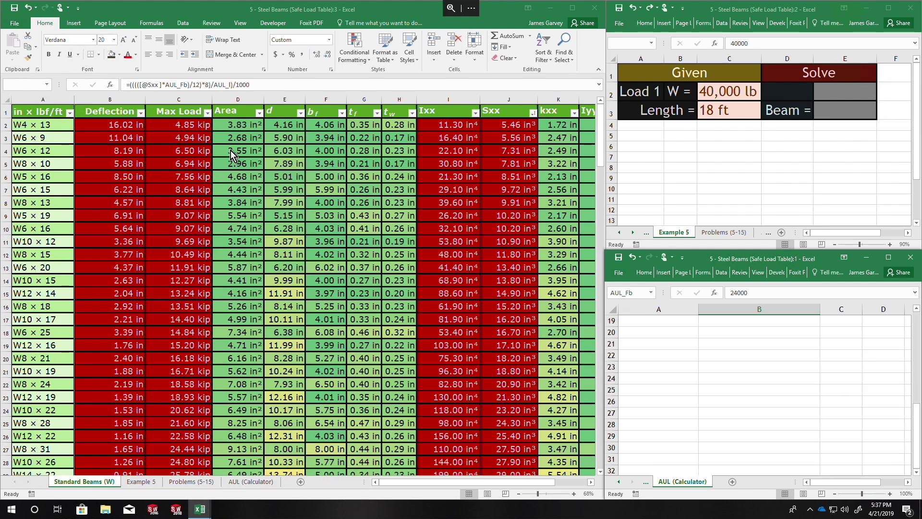
click(224, 218)
scroll(240, 211, down, 10)
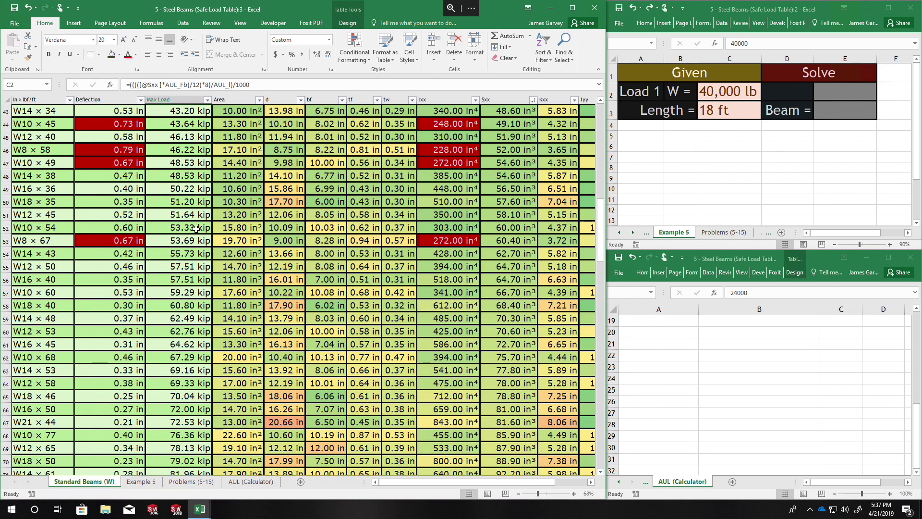
scroll(245, 237, up, 10)
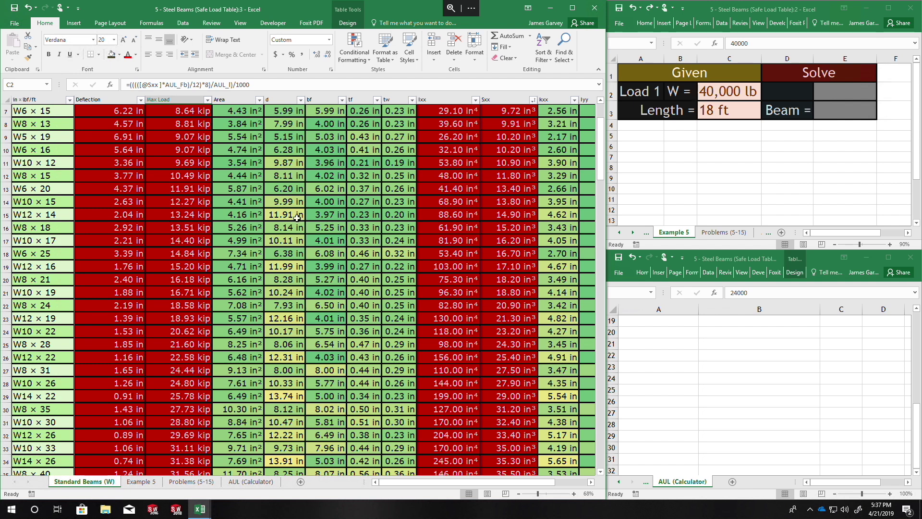
scroll(295, 220, down, 10)
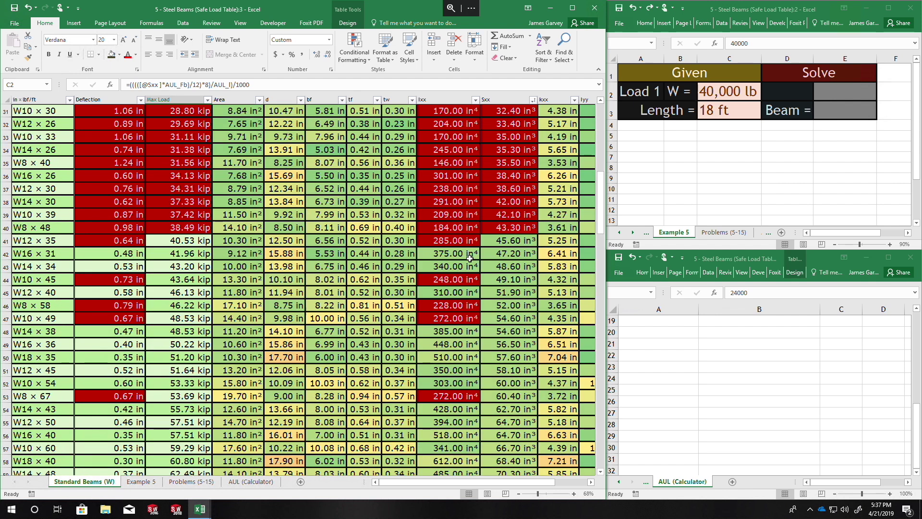
click(9, 253)
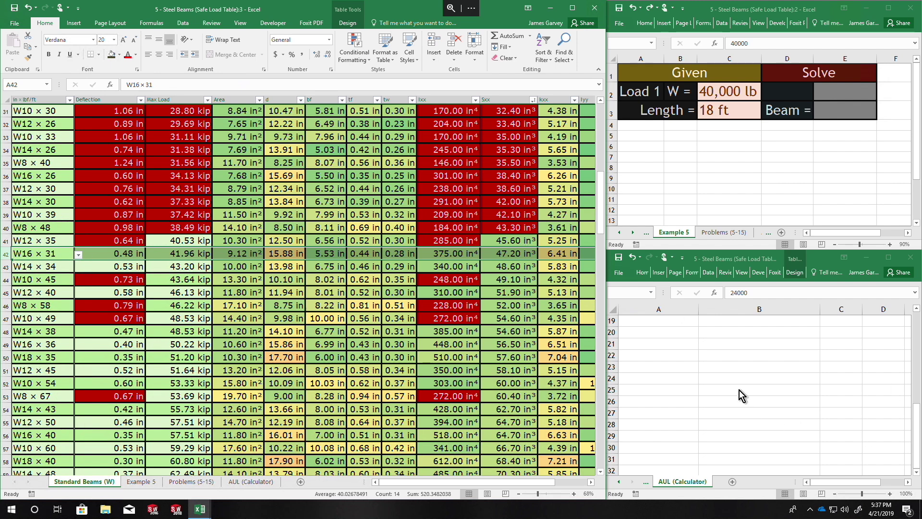
scroll(739, 390, up, 10)
scroll(210, 265, down, 6)
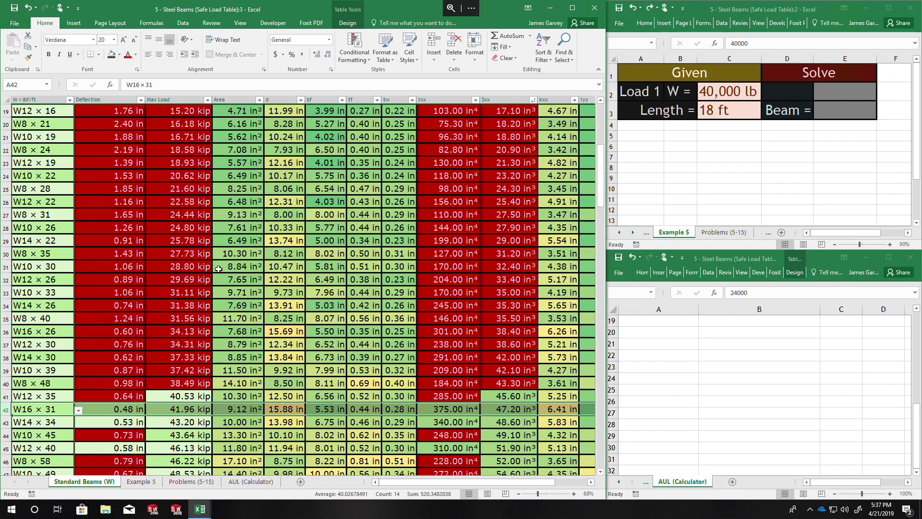
- Select the Max Load cell of the W4 × 13 beam and examine its formula
click(669, 342)
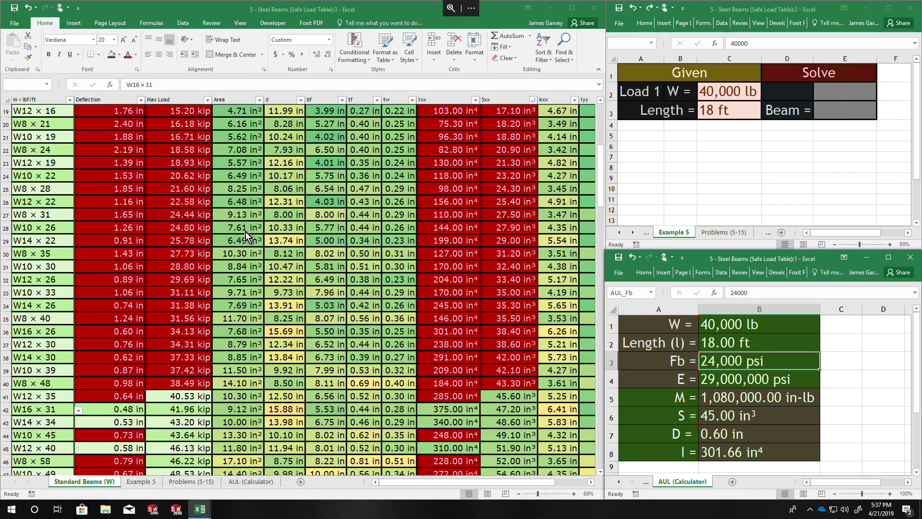
click(181, 145)
scroll(188, 139, up, 6)
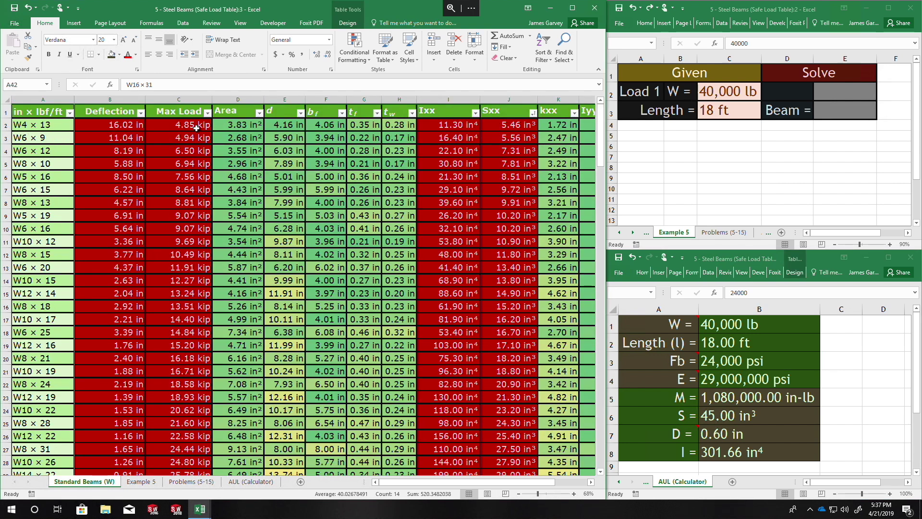
click(183, 126)
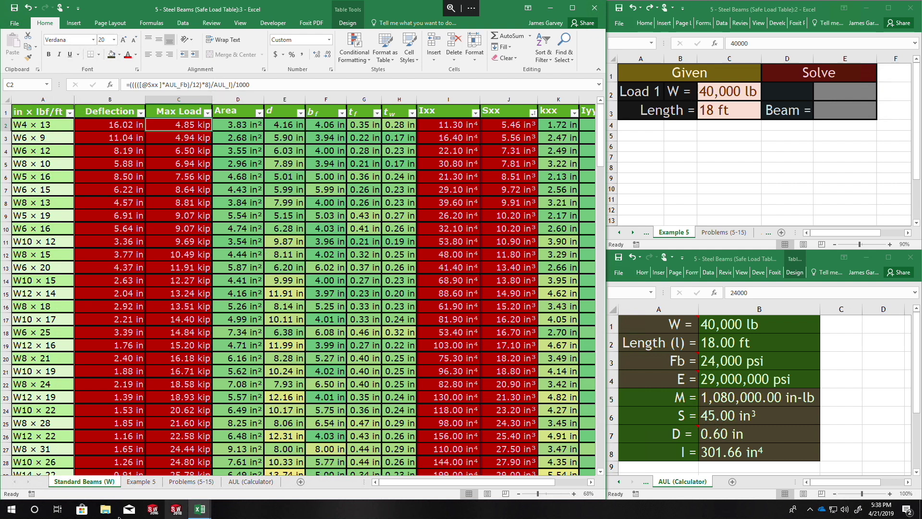
- Switch to SketchBook and handwrite the moment equation M = WL/8 in the upper part of the blank canvas
click(200, 509)
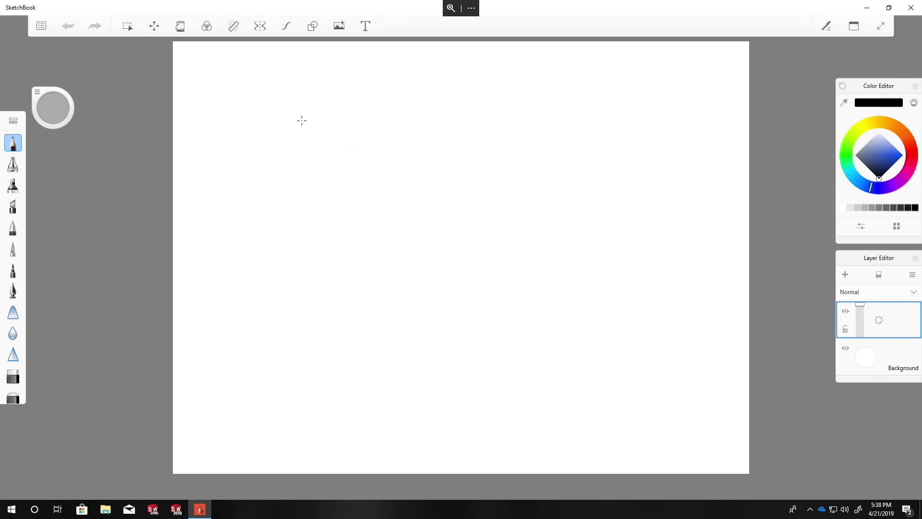
drag(231, 82, 228, 148)
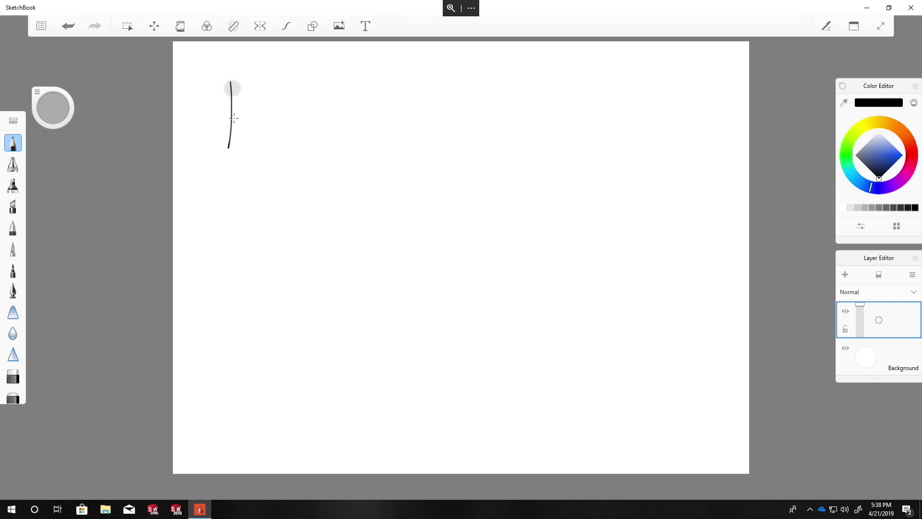
mouse_move(230, 84)
mouse_down()
mouse_move(259, 84)
mouse_move(264, 158)
mouse_up()
mouse_move(282, 117)
mouse_down()
mouse_move(317, 122)
mouse_move(318, 133)
mouse_up()
mouse_move(348, 81)
mouse_down()
mouse_move(367, 87)
mouse_move(388, 67)
mouse_move(404, 101)
mouse_move(438, 100)
mouse_up()
drag(358, 114, 458, 115)
mouse_move(401, 126)
mouse_down()
mouse_move(416, 156)
mouse_move(407, 137)
mouse_up()
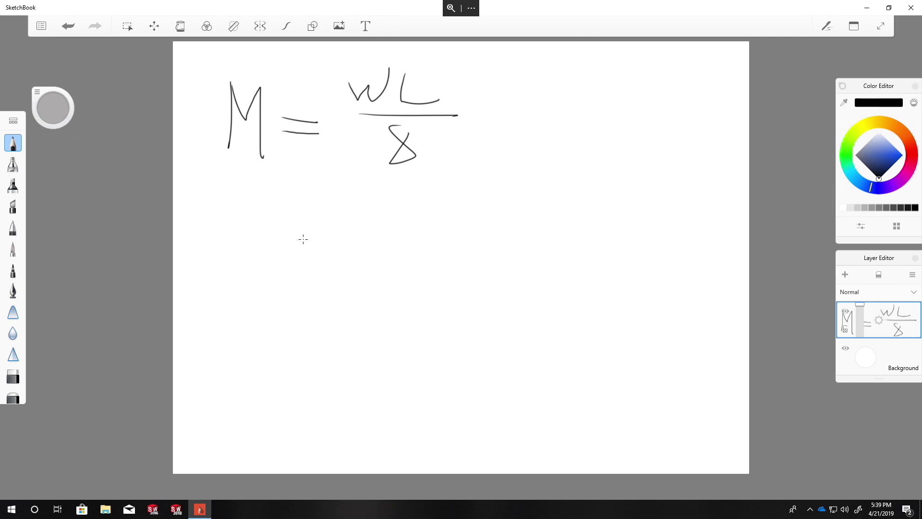
- Handwrite S = M/Fb beneath the moment equation, and check the Fb value in the Excel calculator
mouse_move(262, 211)
mouse_down()
mouse_move(226, 235)
mouse_move(232, 274)
mouse_move(214, 268)
mouse_up()
mouse_move(295, 235)
mouse_down()
mouse_move(327, 235)
mouse_move(339, 253)
mouse_up()
mouse_move(361, 220)
mouse_down()
mouse_move(360, 202)
mouse_move(385, 228)
mouse_move(430, 226)
mouse_up()
mouse_move(375, 238)
mouse_down()
mouse_move(366, 273)
mouse_move(389, 236)
mouse_move(379, 259)
mouse_move(389, 282)
mouse_move(374, 289)
mouse_up()
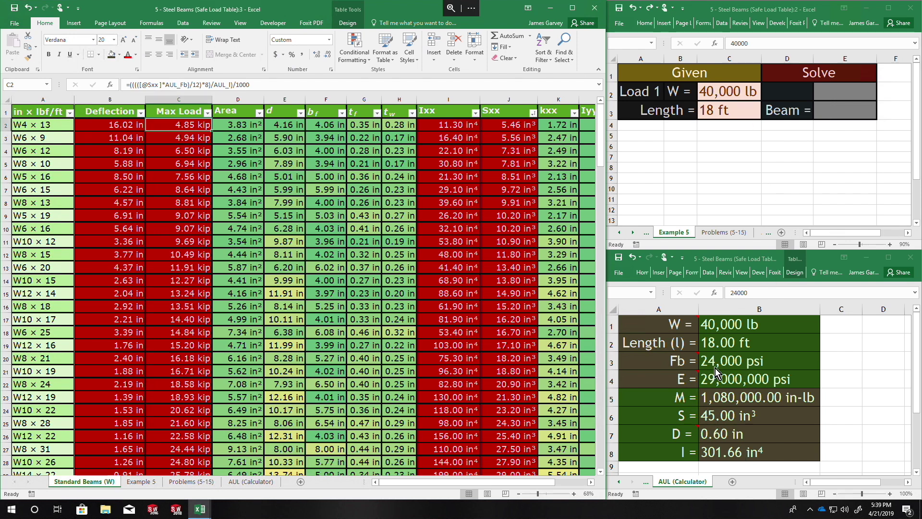
click(730, 362)
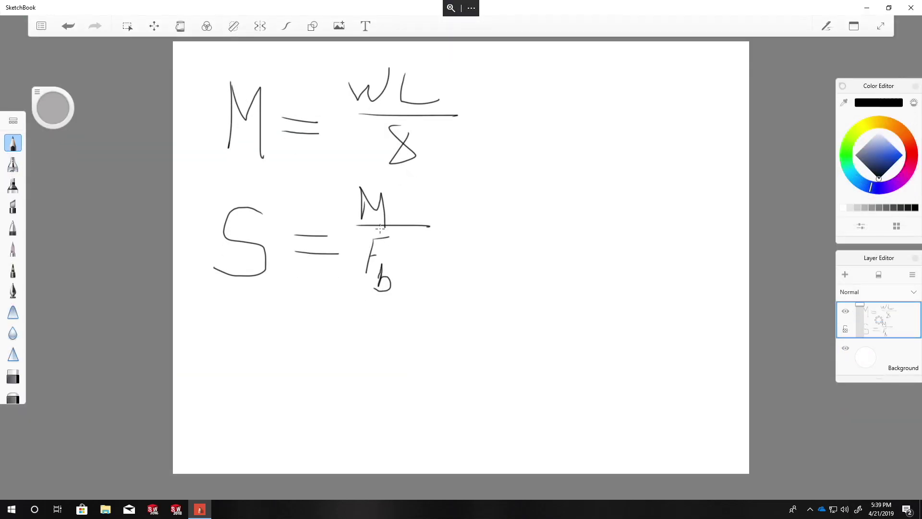
- In SketchBook, handwrite the substituted equation S = (WL/8)/Fb below S = M/Fb
mouse_move(249, 328)
mouse_down()
mouse_move(264, 382)
mouse_move(232, 393)
mouse_up()
mouse_move(286, 352)
mouse_down()
mouse_move(308, 352)
mouse_move(304, 378)
mouse_up()
drag(356, 303, 350, 337)
mouse_move(367, 308)
mouse_down()
mouse_move(389, 305)
mouse_move(394, 321)
mouse_move(407, 314)
mouse_move(382, 342)
mouse_move(390, 327)
mouse_move(409, 349)
mouse_up()
drag(346, 368, 461, 367)
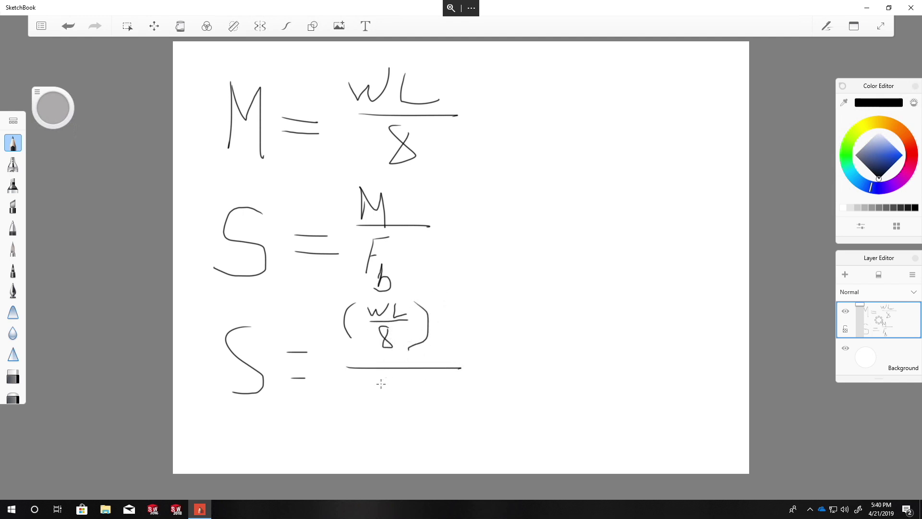
mouse_move(379, 382)
mouse_down()
mouse_move(379, 415)
mouse_move(394, 381)
mouse_move(387, 424)
mouse_move(402, 423)
mouse_move(386, 427)
mouse_up()
- Handwrite S × Fb = WL/8 × 8 beside the moment equation and cross out the two 8s
mouse_move(523, 95)
mouse_down()
mouse_move(520, 127)
mouse_move(499, 139)
mouse_move(542, 128)
mouse_up()
mouse_move(540, 116)
mouse_down()
mouse_move(533, 126)
mouse_move(551, 143)
mouse_up()
mouse_move(551, 99)
mouse_down()
mouse_move(567, 98)
mouse_move(561, 157)
mouse_up()
drag(580, 119, 602, 135)
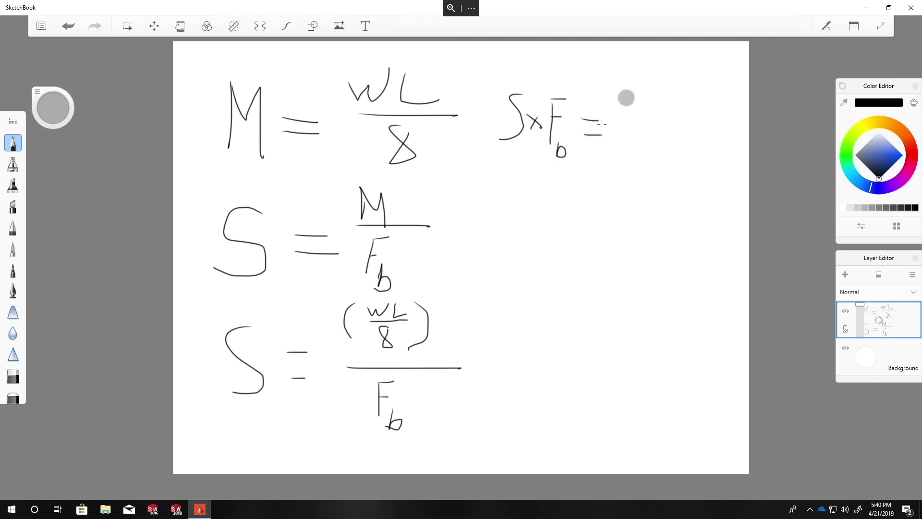
mouse_move(626, 90)
mouse_down()
mouse_move(639, 98)
mouse_move(659, 76)
mouse_move(692, 95)
mouse_up()
mouse_move(634, 114)
mouse_down()
mouse_move(686, 110)
mouse_move(660, 135)
mouse_move(661, 126)
mouse_up()
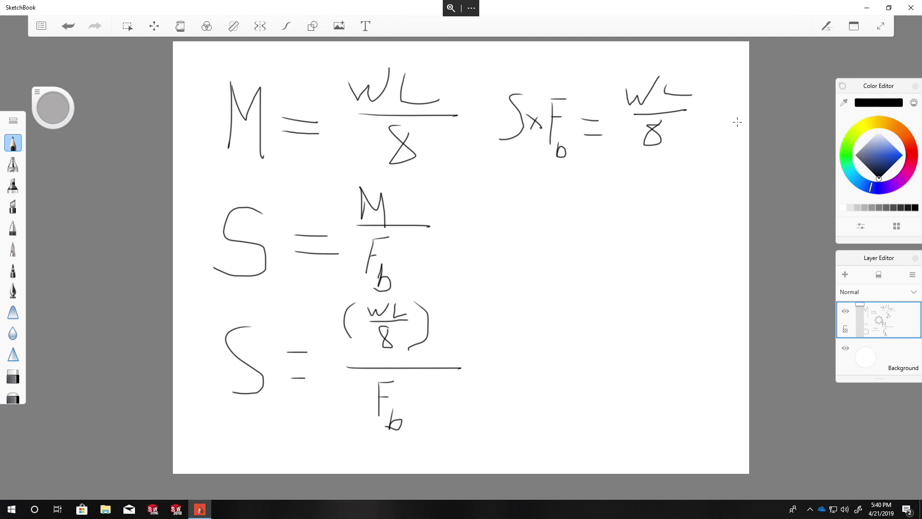
mouse_move(709, 108)
mouse_down()
mouse_move(722, 125)
mouse_move(702, 132)
mouse_move(734, 99)
mouse_up()
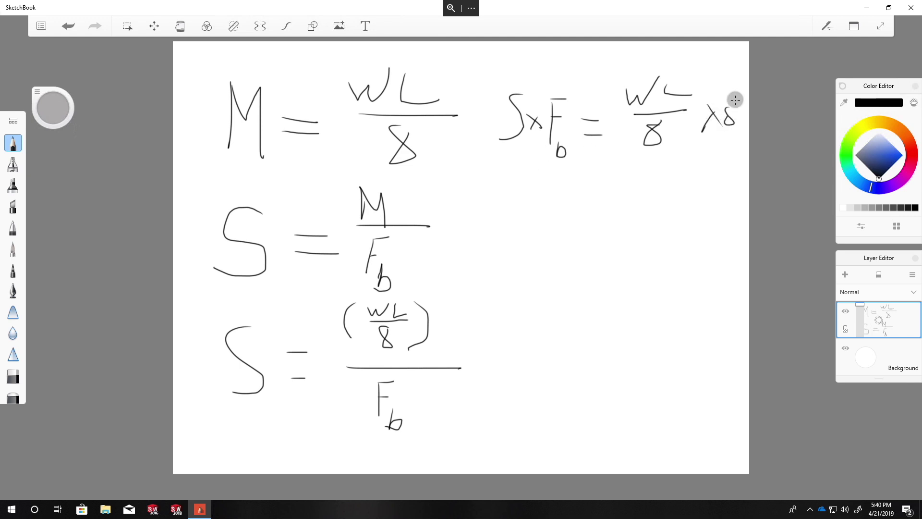
drag(646, 143, 738, 112)
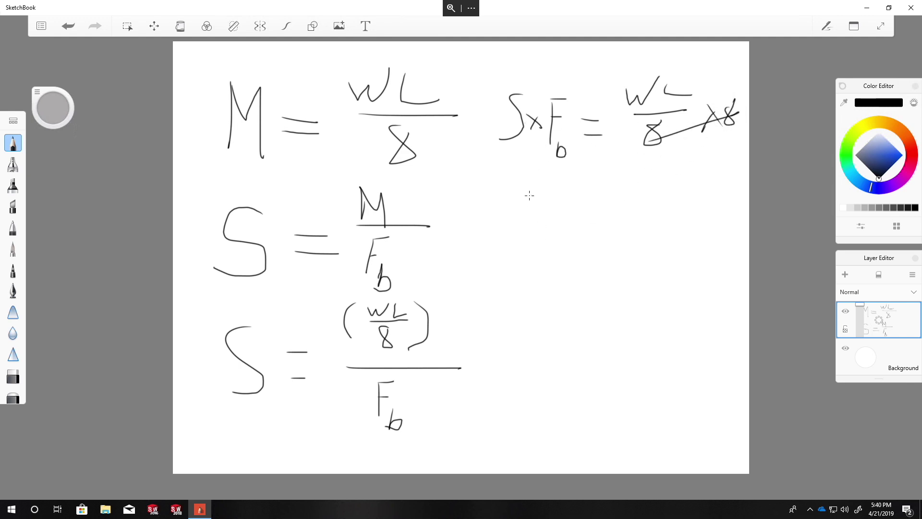
- Handwrite S × Fb × 8 = WL underneath, divide both sides by L, and cancel L on the WL side
mouse_move(519, 212)
mouse_down()
mouse_move(490, 249)
mouse_move(550, 244)
mouse_move(567, 219)
mouse_move(547, 259)
mouse_move(597, 243)
mouse_move(606, 220)
mouse_move(644, 229)
mouse_move(644, 239)
mouse_move(671, 231)
mouse_move(691, 206)
mouse_move(711, 235)
mouse_up()
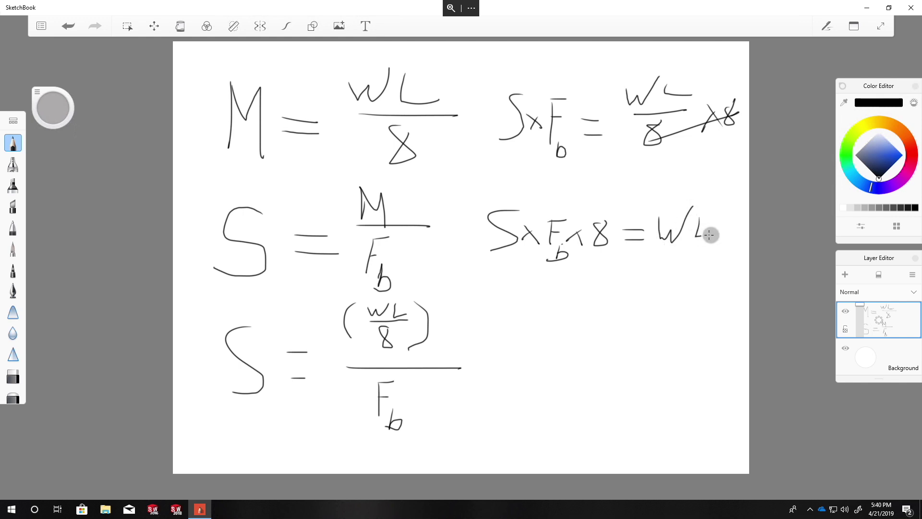
drag(650, 249, 733, 240)
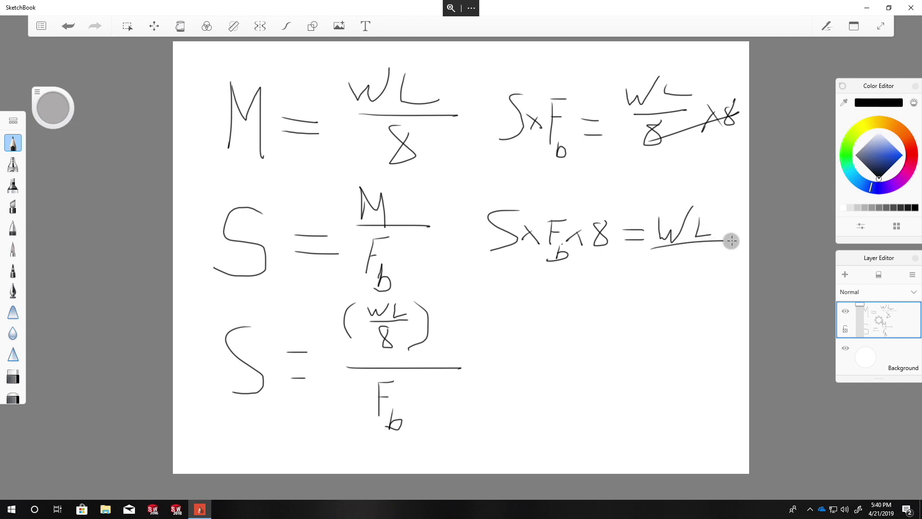
drag(684, 257, 709, 265)
drag(718, 205, 677, 313)
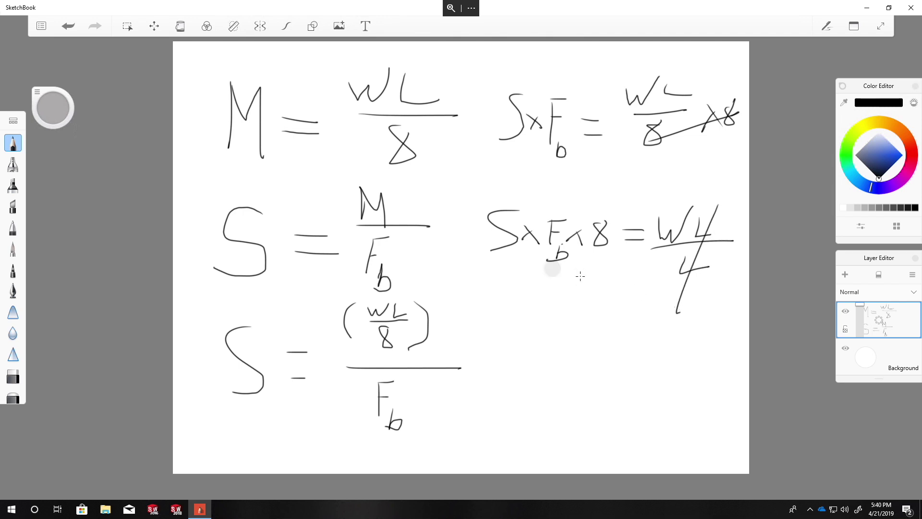
drag(481, 262, 600, 264)
drag(534, 283, 566, 298)
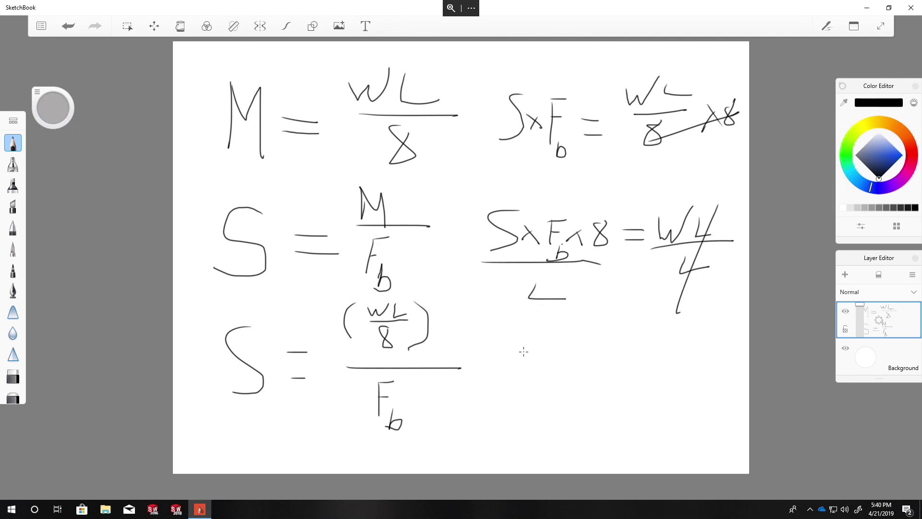
- Handwrite the solved load equation (S × Fb × 8)/L = W below the division by L
mouse_move(522, 343)
mouse_down()
mouse_move(501, 374)
mouse_move(540, 355)
mouse_move(558, 382)
mouse_up()
mouse_move(553, 345)
mouse_down()
mouse_move(567, 346)
mouse_move(567, 389)
mouse_move(606, 378)
mouse_move(607, 342)
mouse_up()
drag(506, 394, 600, 396)
drag(534, 409, 563, 421)
mouse_move(624, 387)
mouse_down()
mouse_move(647, 387)
mouse_move(645, 400)
mouse_up()
mouse_move(658, 384)
mouse_down()
mouse_move(660, 399)
mouse_move(672, 398)
mouse_move(696, 363)
mouse_up()
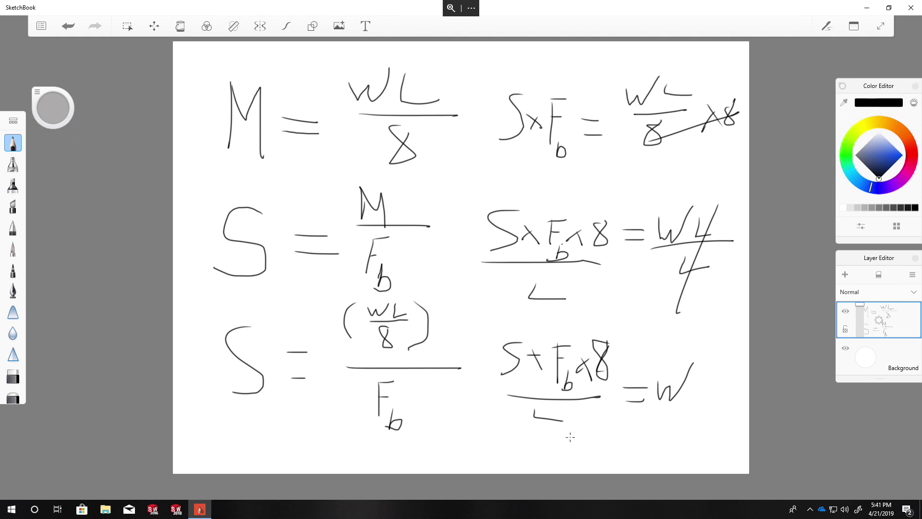
drag(531, 416, 532, 398)
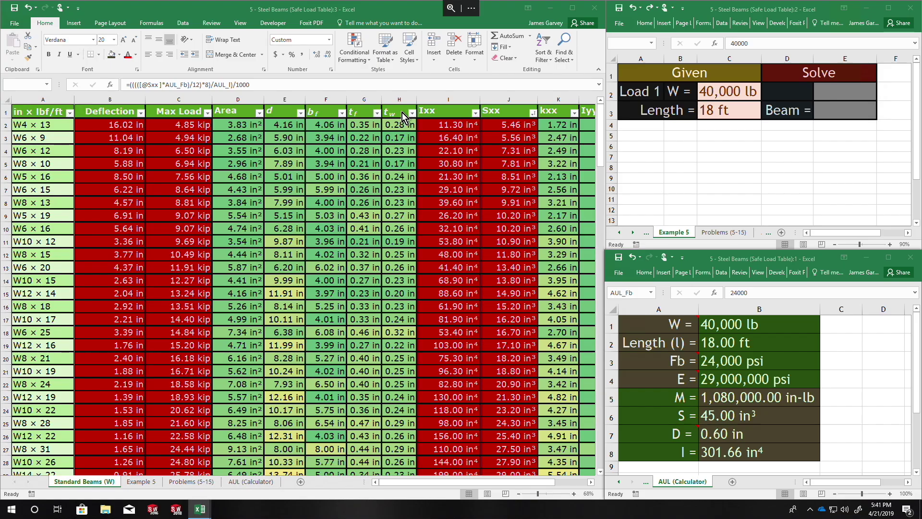
- In Excel, compare the W4 × 13 Max Load formula with the defined names of the calculator's W, Length, Fb and E cells
click(174, 121)
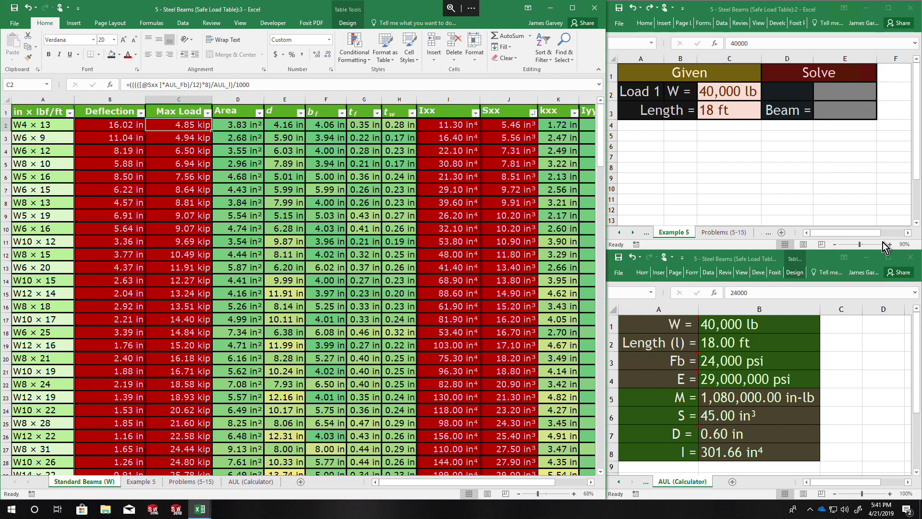
click(728, 341)
click(731, 318)
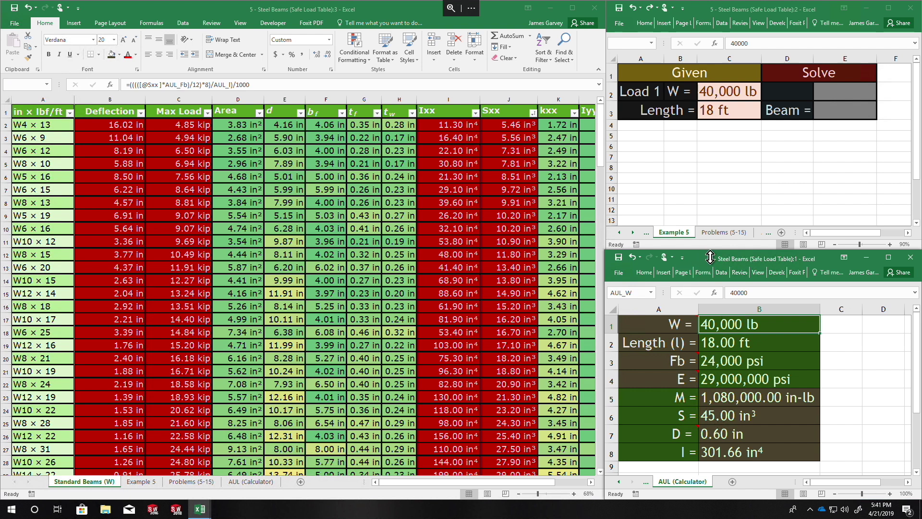
click(644, 272)
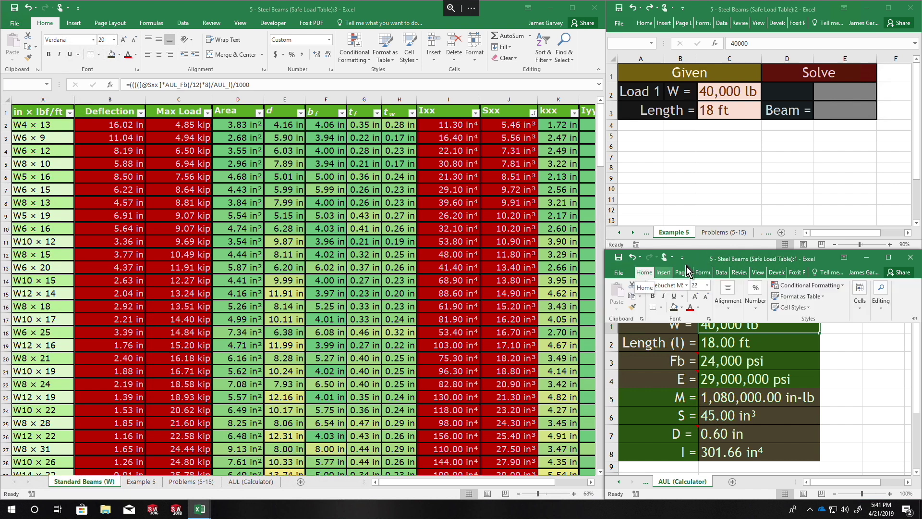
click(702, 277)
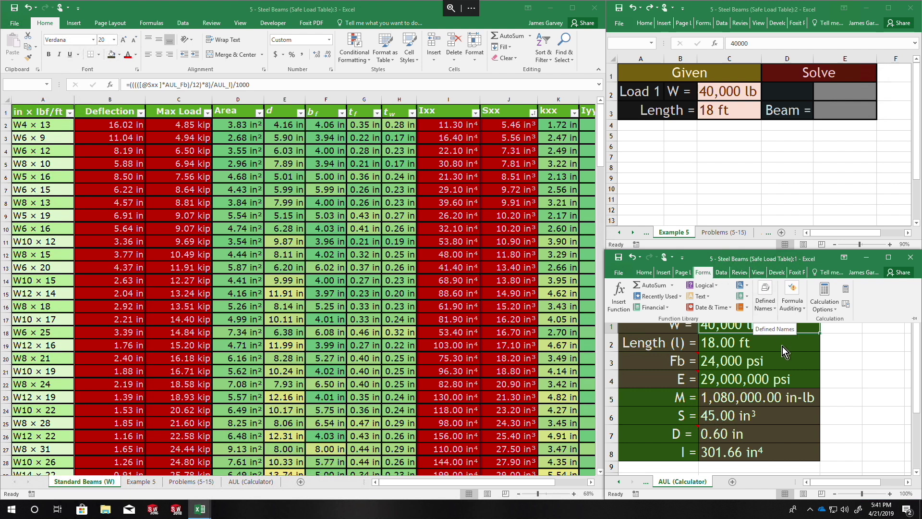
click(709, 338)
click(720, 354)
click(727, 377)
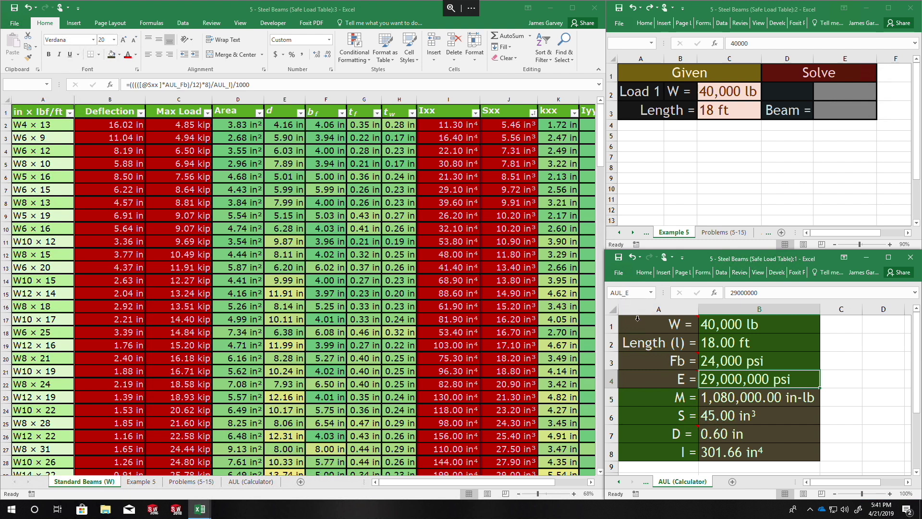
mouse_move(665, 382)
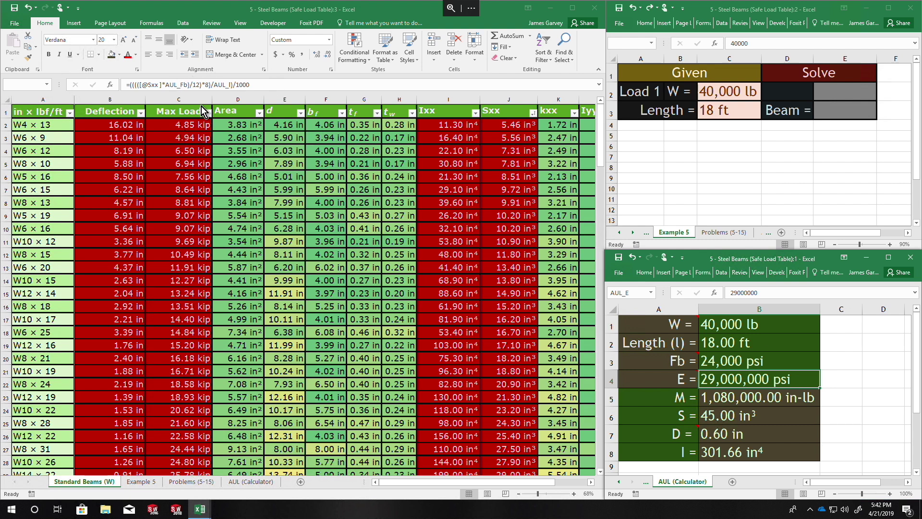
click(257, 86)
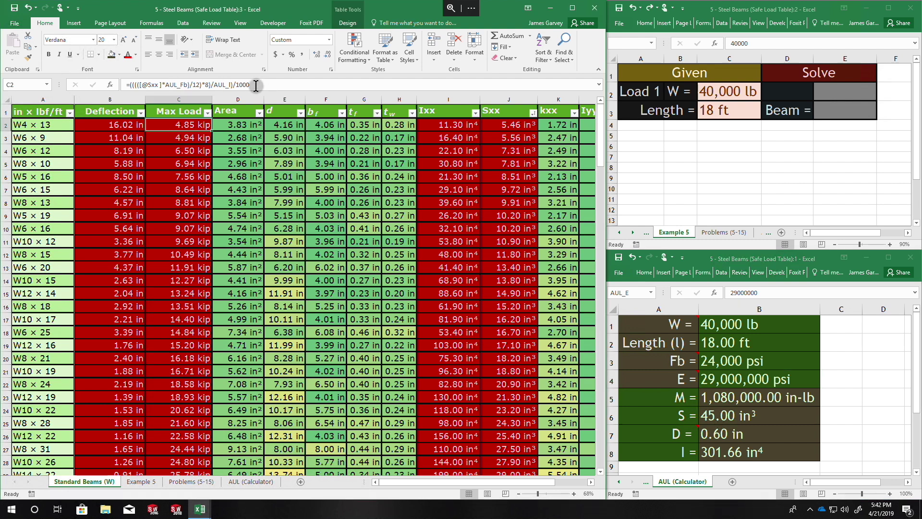
- Re-enter the defined name AUL_Fb as the multiplier of Sxx in the W4 × 13 Max Load formula
click(157, 84)
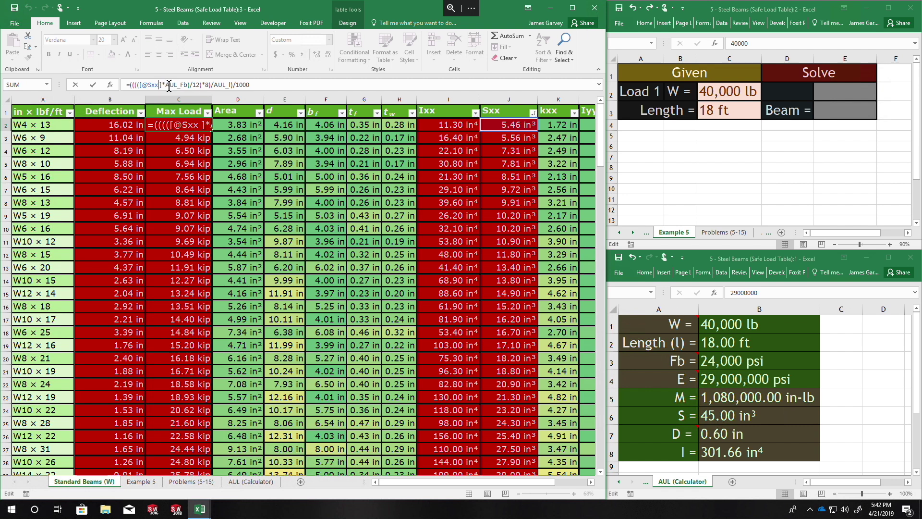
drag(188, 84, 164, 84)
text(au)
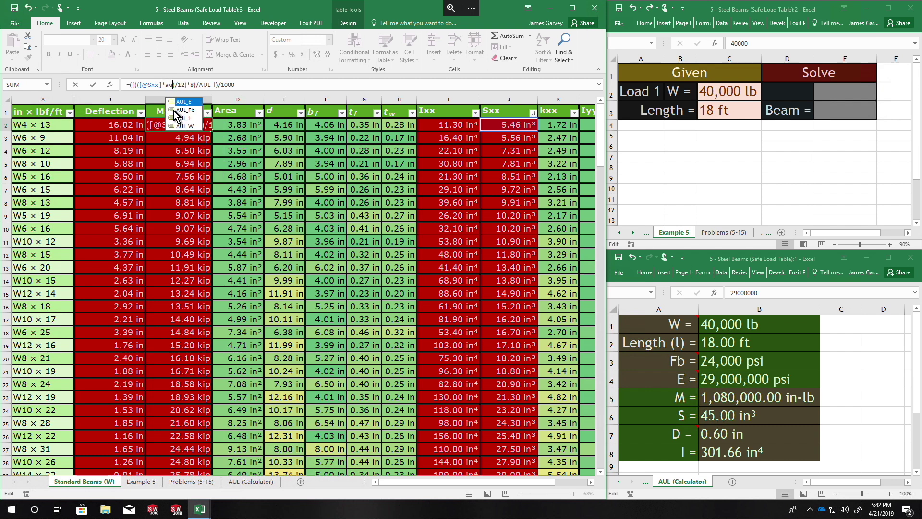
click(186, 111)
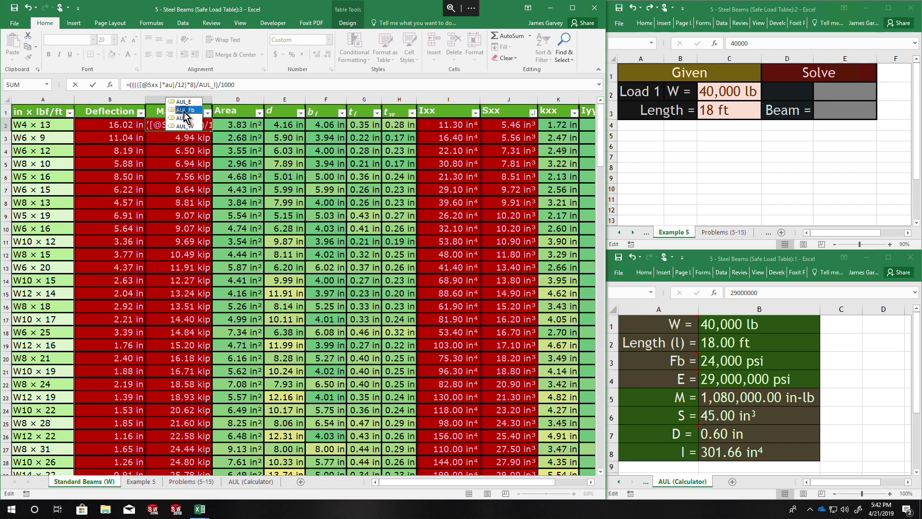
double_click(186, 111)
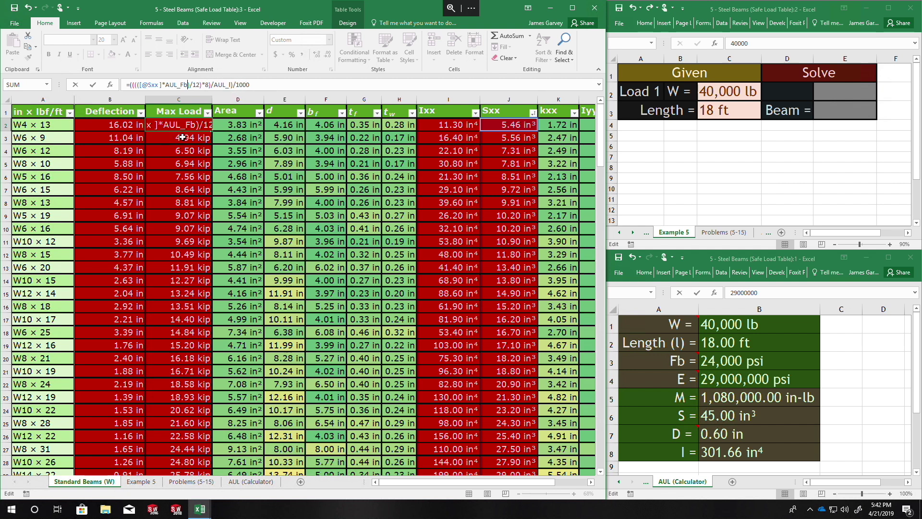
key(Return)
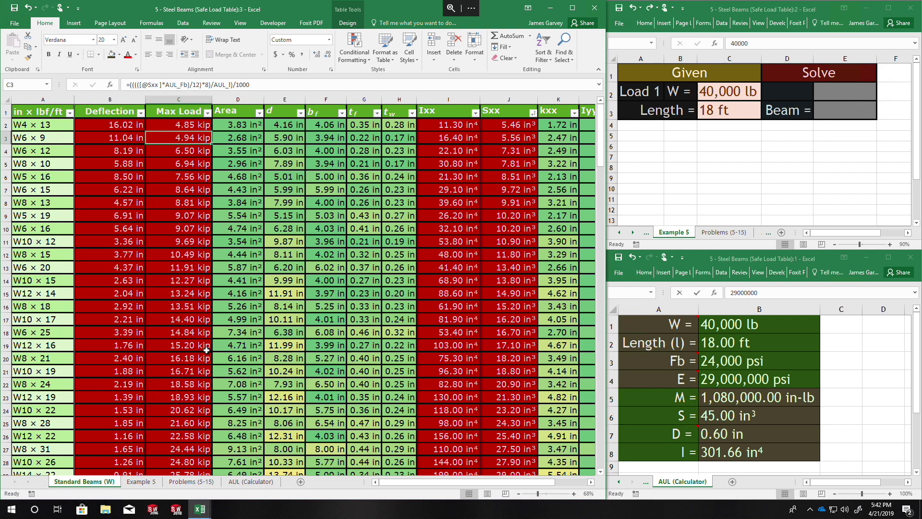
- Review the W4 × 13 Max Load and Deflection formulas and the cells they reference
click(188, 126)
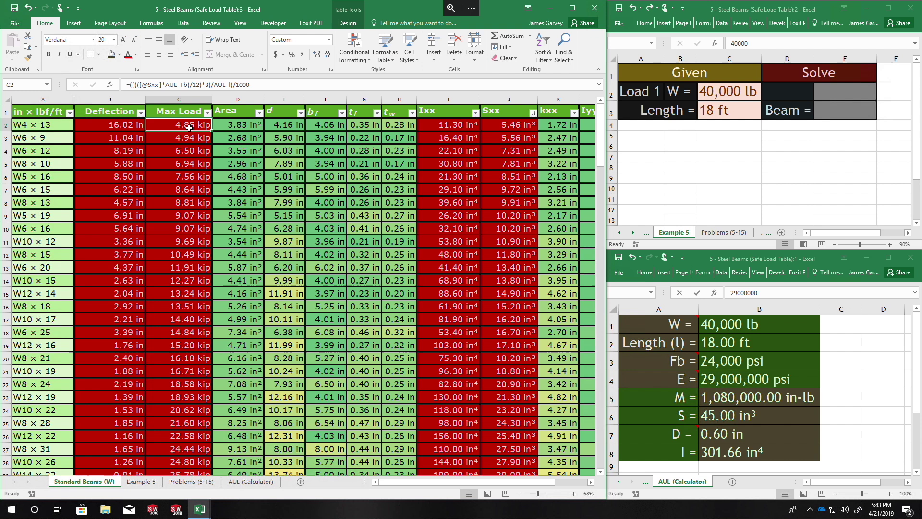
click(123, 125)
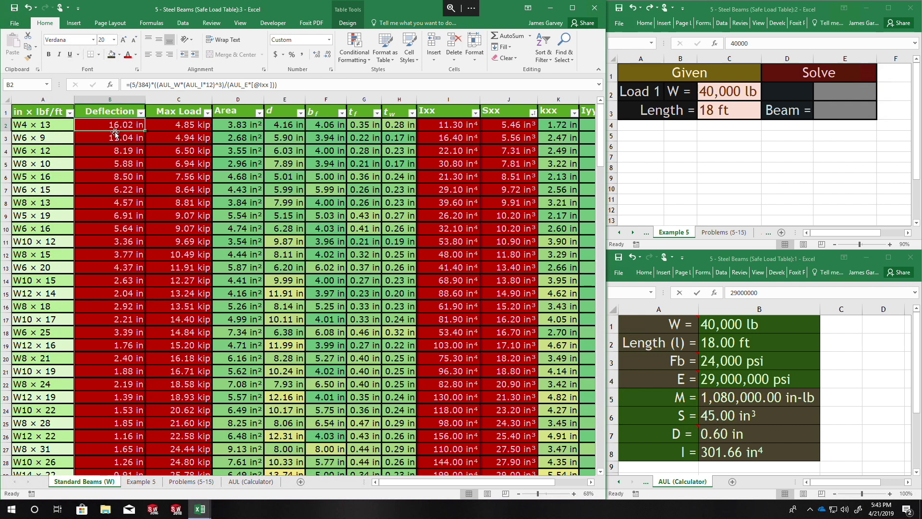
click(289, 84)
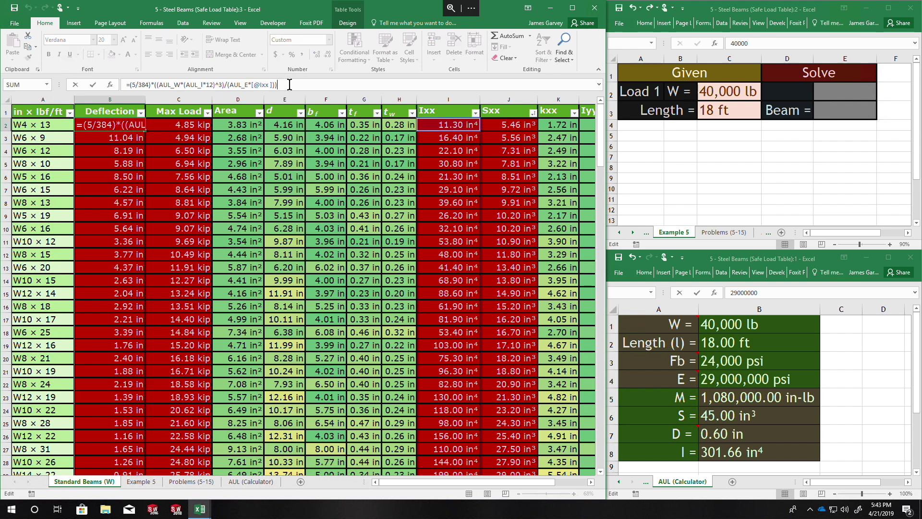
key(Return)
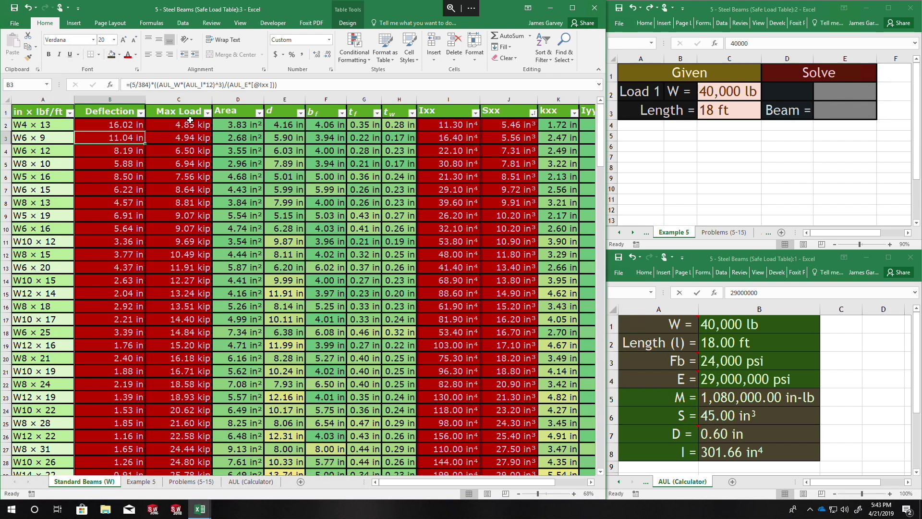
right_click(239, 99)
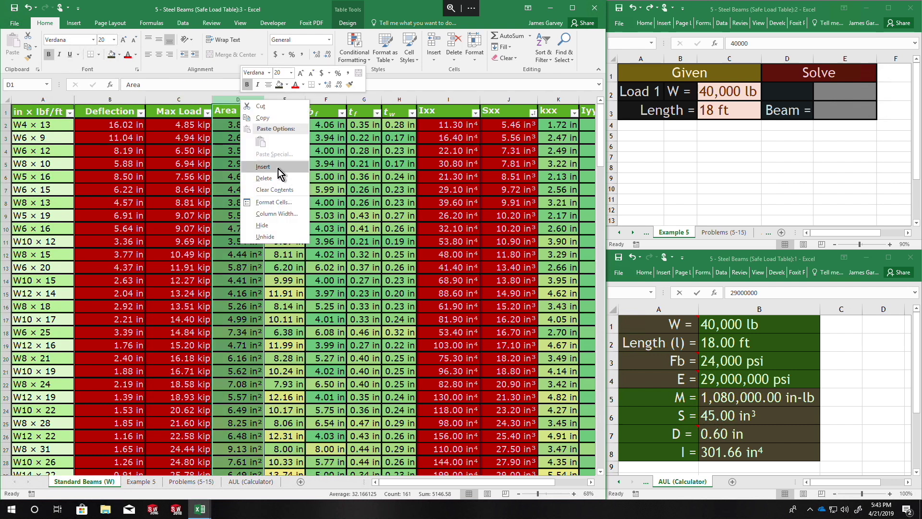
click(278, 167)
click(253, 127)
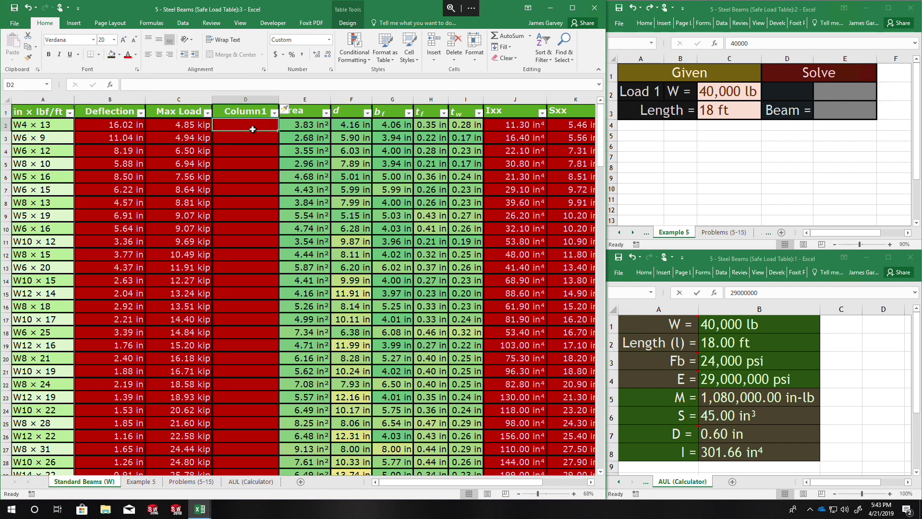
text(=)
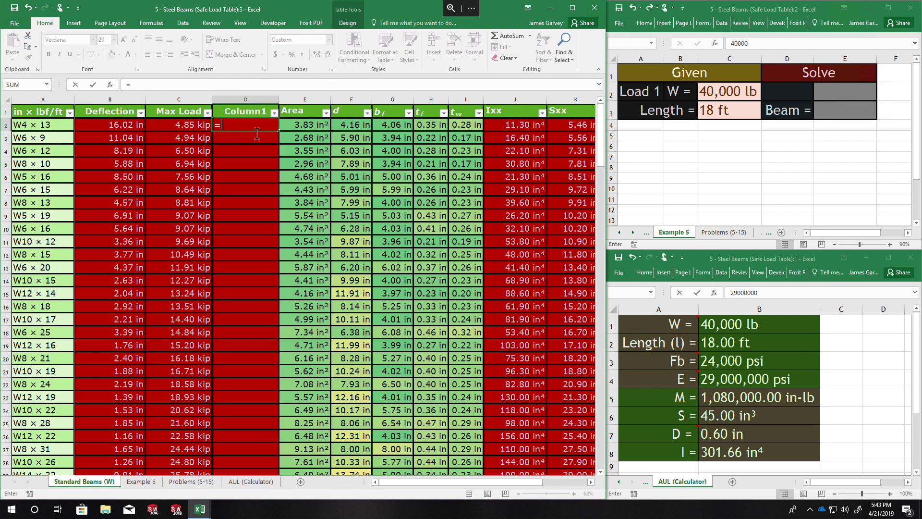
text((((()
click(567, 124)
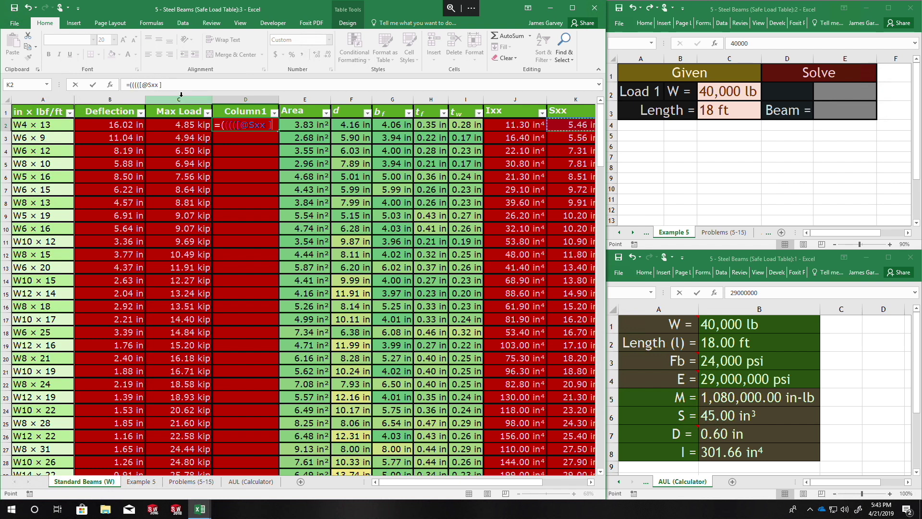
click(173, 85)
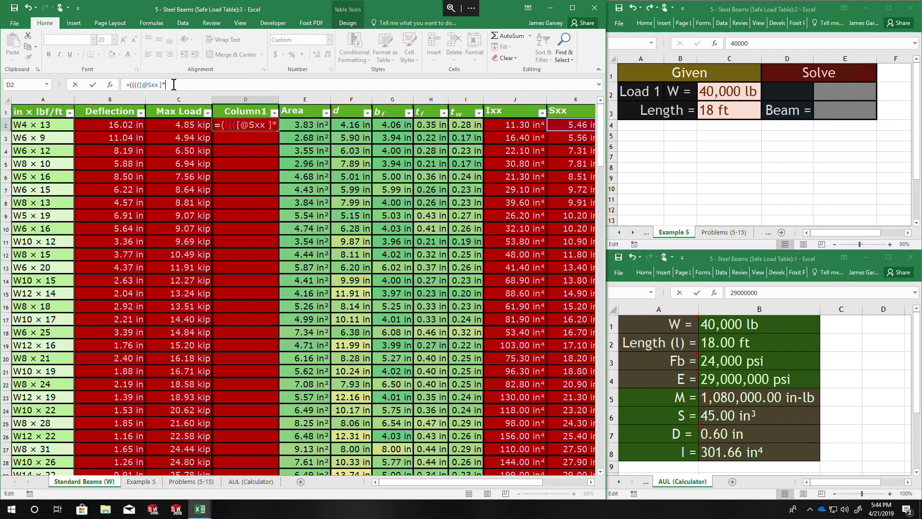
text(au)
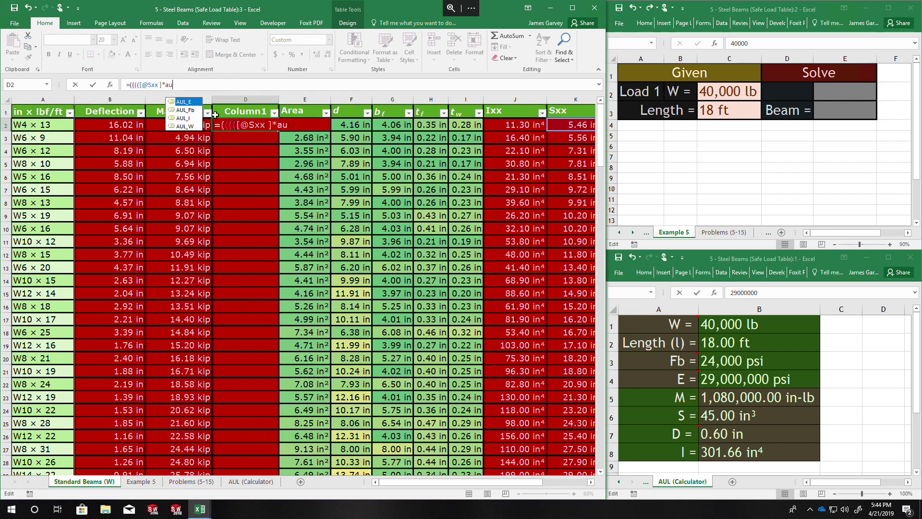
click(191, 111)
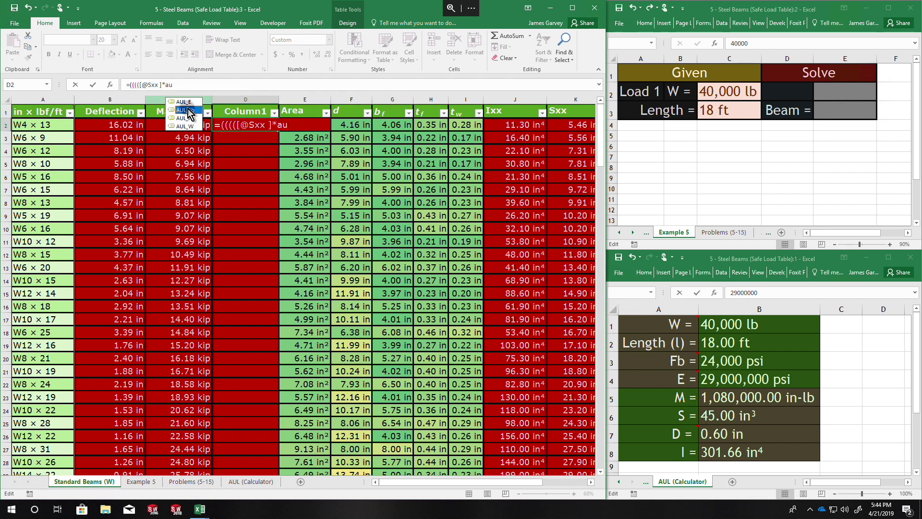
double_click(187, 112)
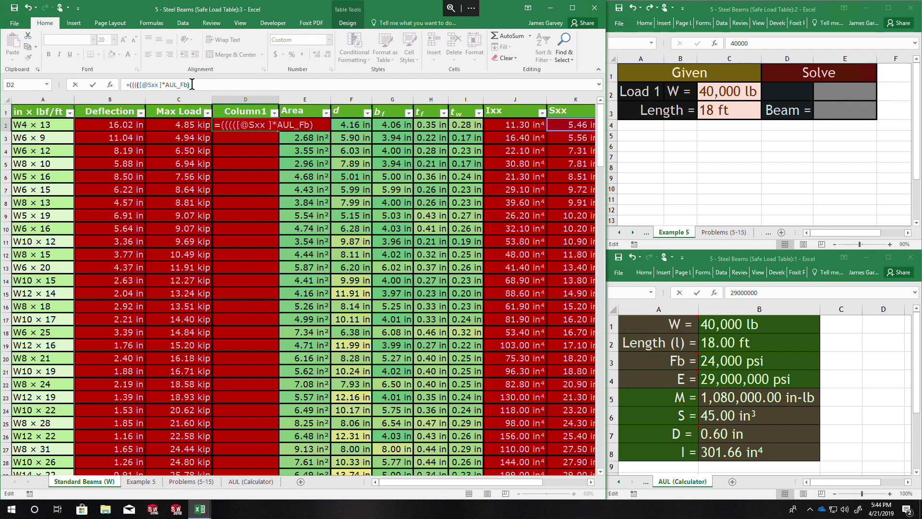
text(/12)*8)
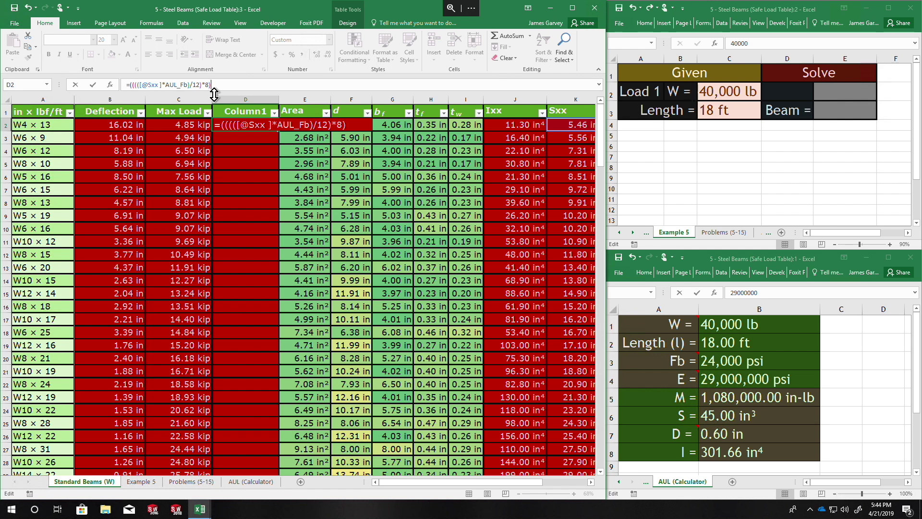
text()/aul)
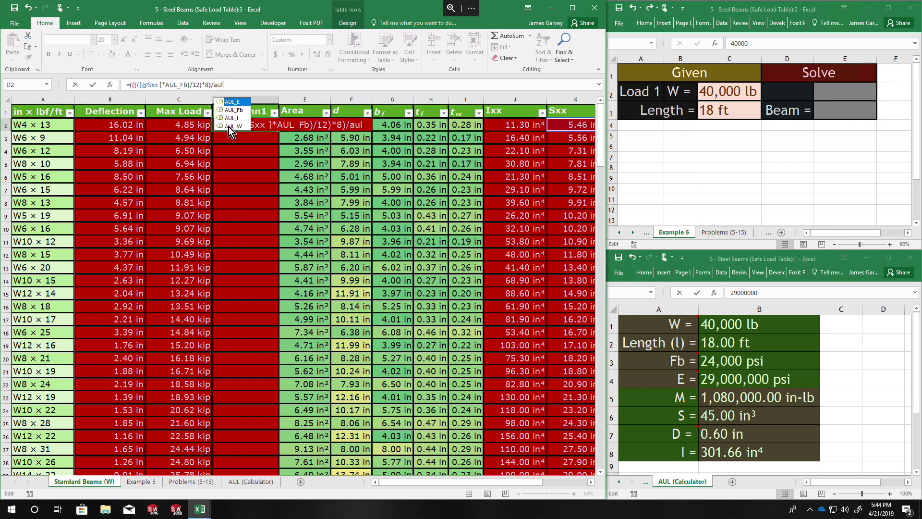
double_click(234, 118)
click(241, 88)
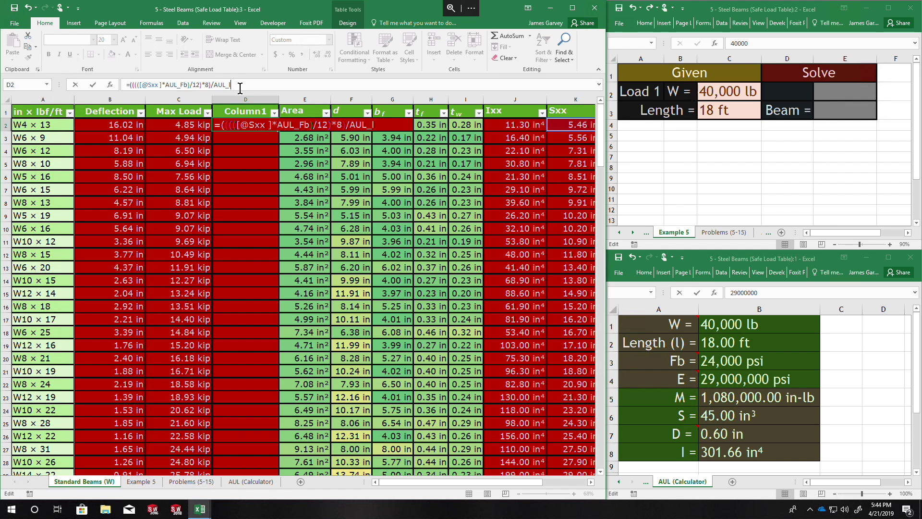
text(/1000)
key(Return)
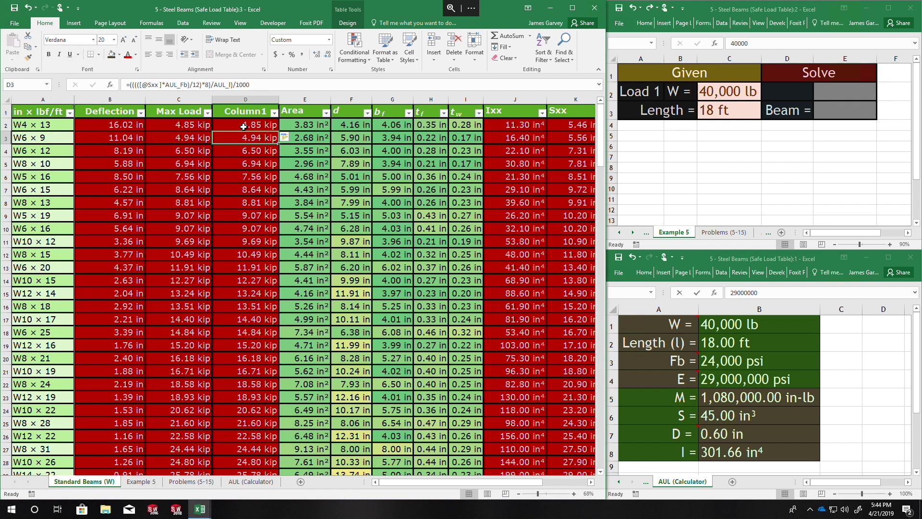
click(243, 124)
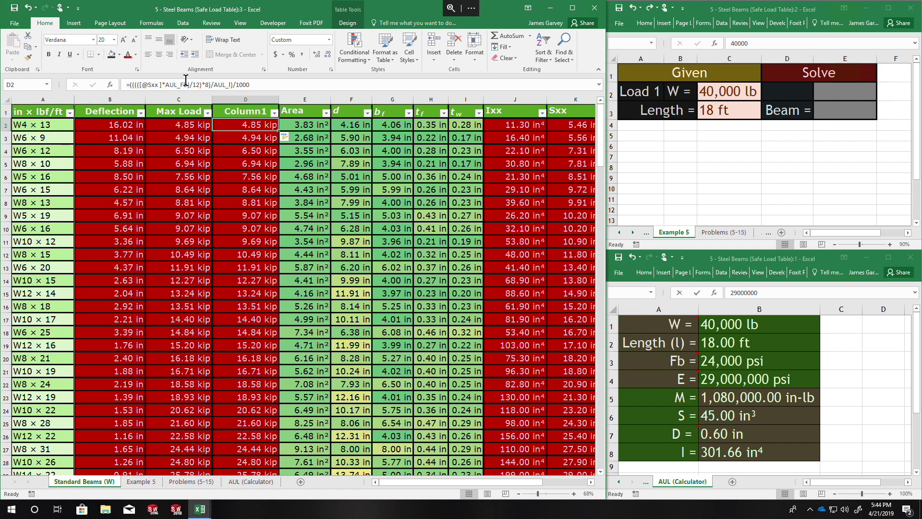
- Delete the duplicate load column Column1 between Max Load and Area
click(233, 98)
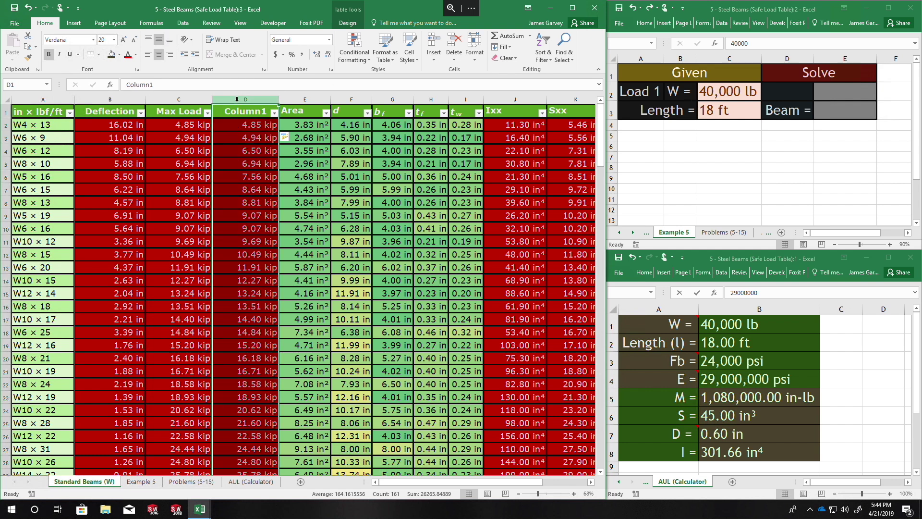
right_click(232, 95)
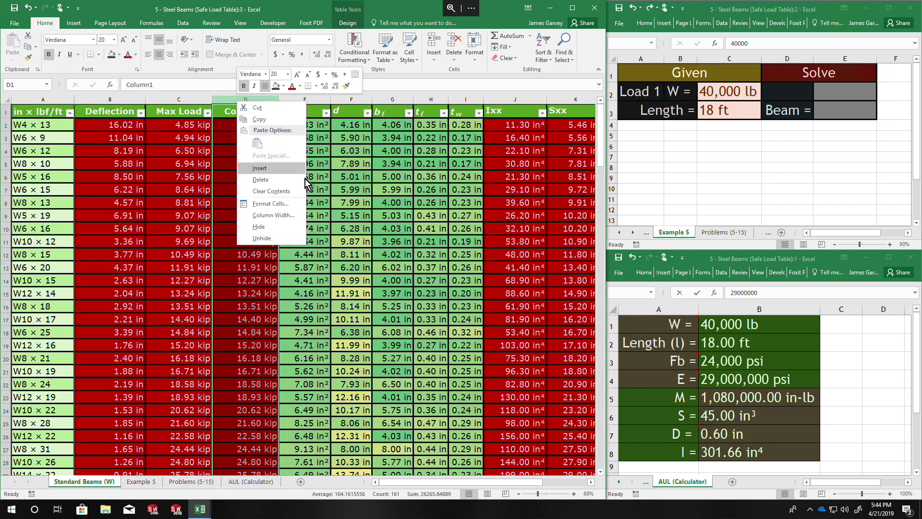
click(277, 181)
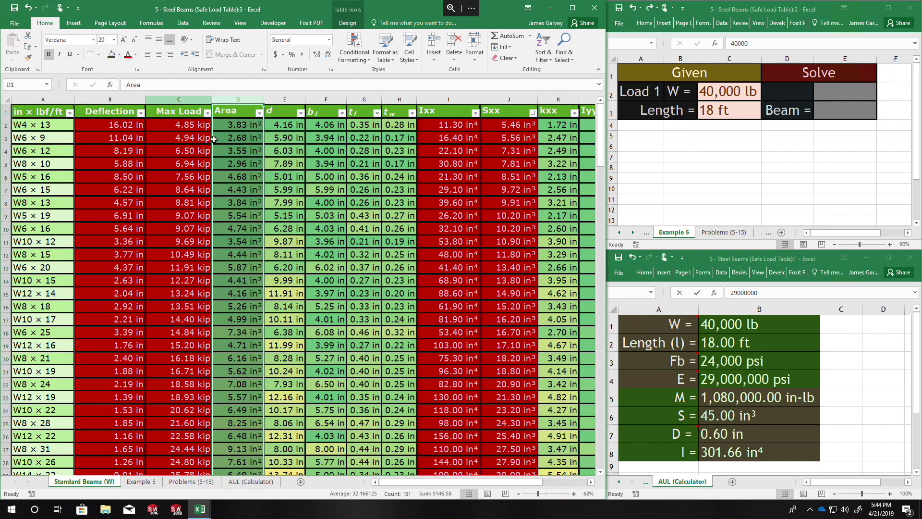
- Examine the Max Load column's red and green cells to see where the beams reach the 40,000 lb load
scroll(226, 244, down, 14)
scroll(226, 244, up, 6)
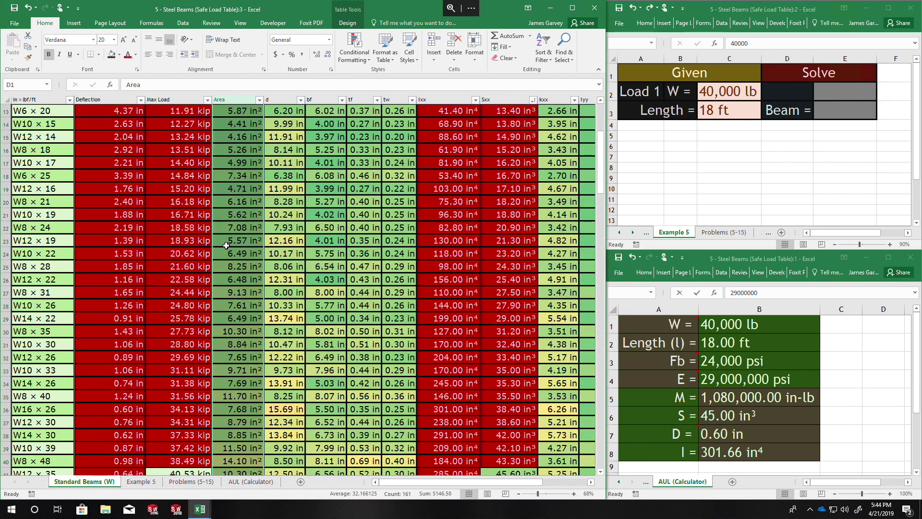
scroll(226, 244, up, 8)
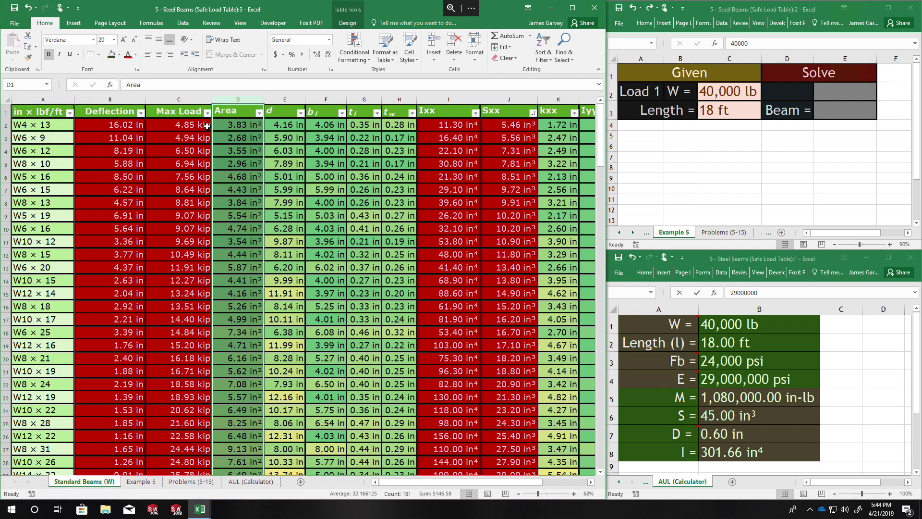
scroll(187, 153, down, 5)
scroll(189, 187, up, 5)
scroll(205, 262, down, 9)
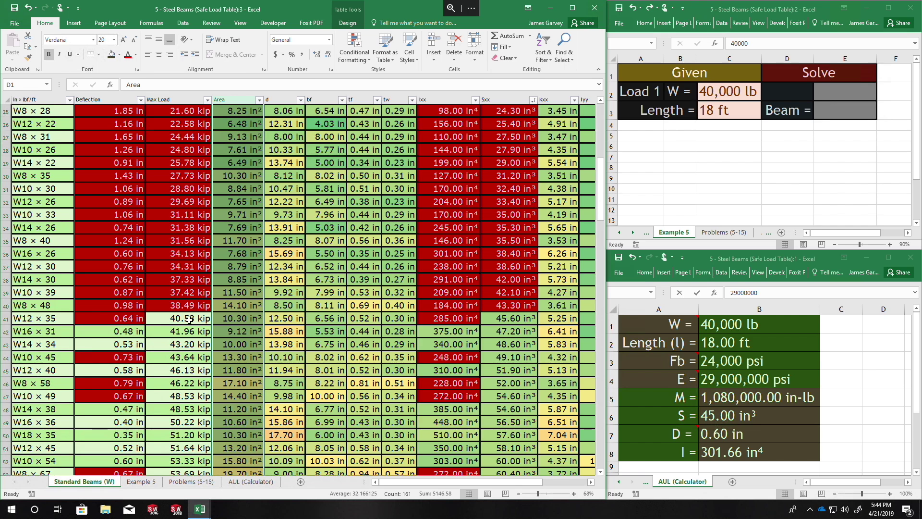
scroll(187, 336, down, 5)
scroll(184, 339, up, 6)
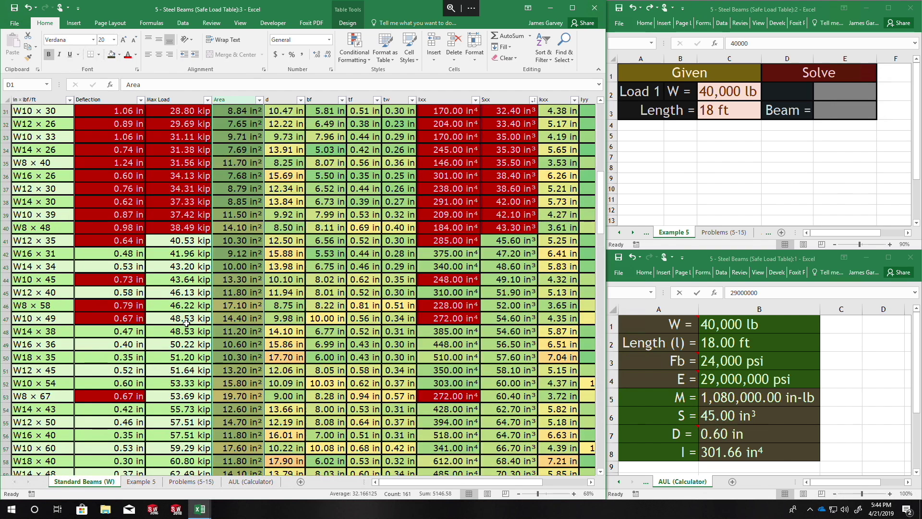
scroll(300, 314, down, 4)
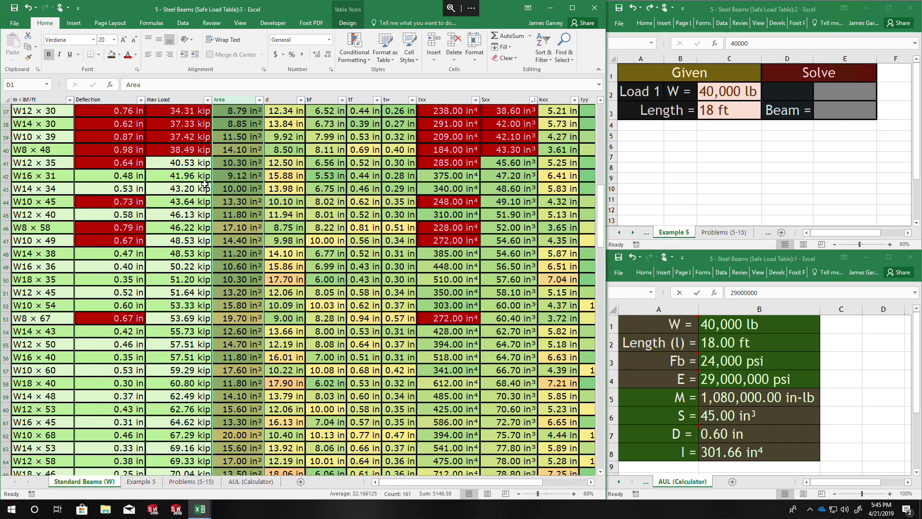
scroll(207, 182, up, 12)
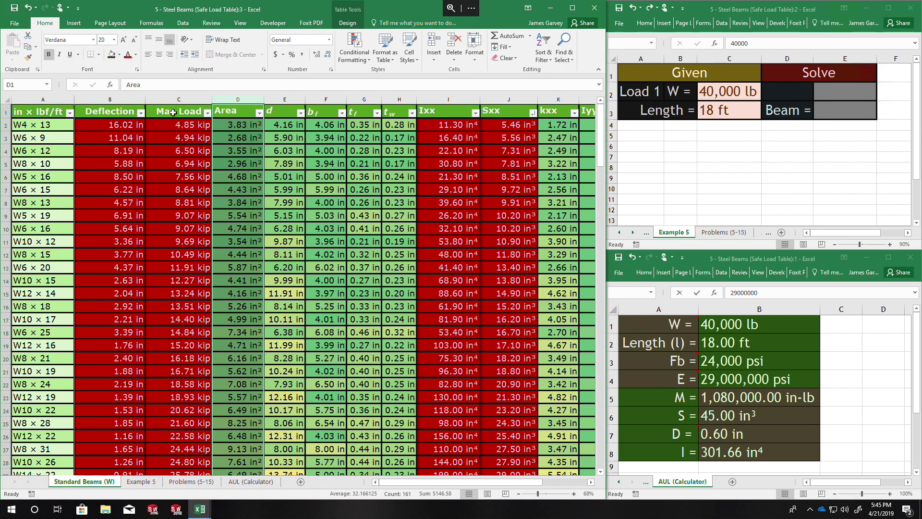
click(187, 125)
scroll(194, 153, down, 12)
scroll(194, 153, up, 12)
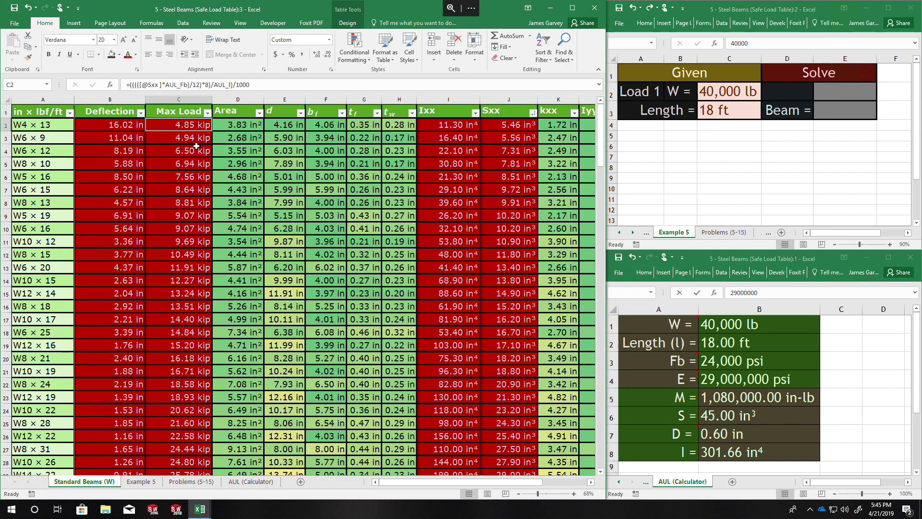
- Undo the deletion of Column1 between Max Load and Area
key(ctrl+z)
scroll(250, 137, down, 10)
scroll(251, 138, up, 10)
scroll(244, 128, down, 20)
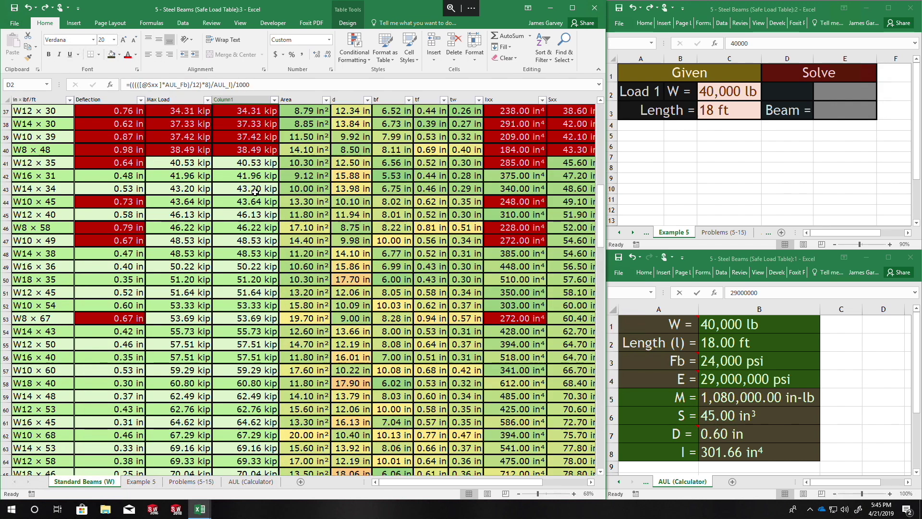
- Clear the conditional formatting rules from all of Column1's data cells
scroll(254, 180, up, 8)
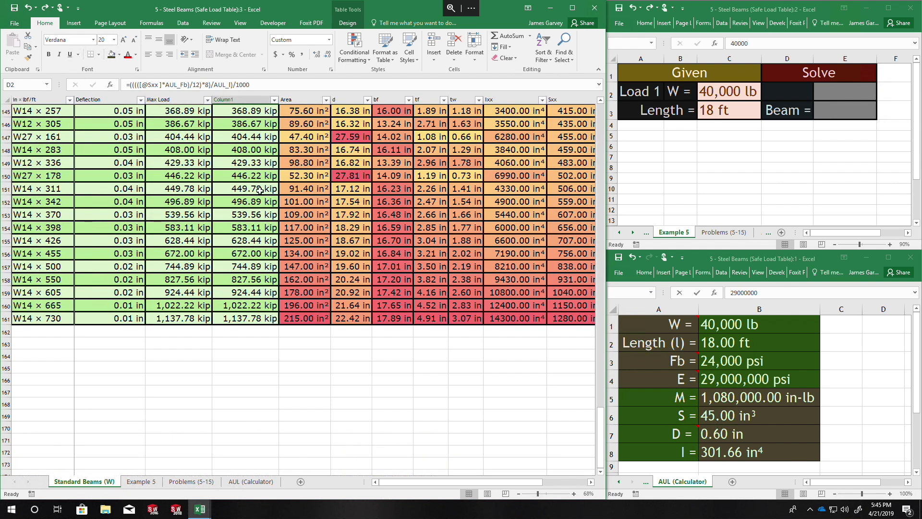
key(ctrl+space)
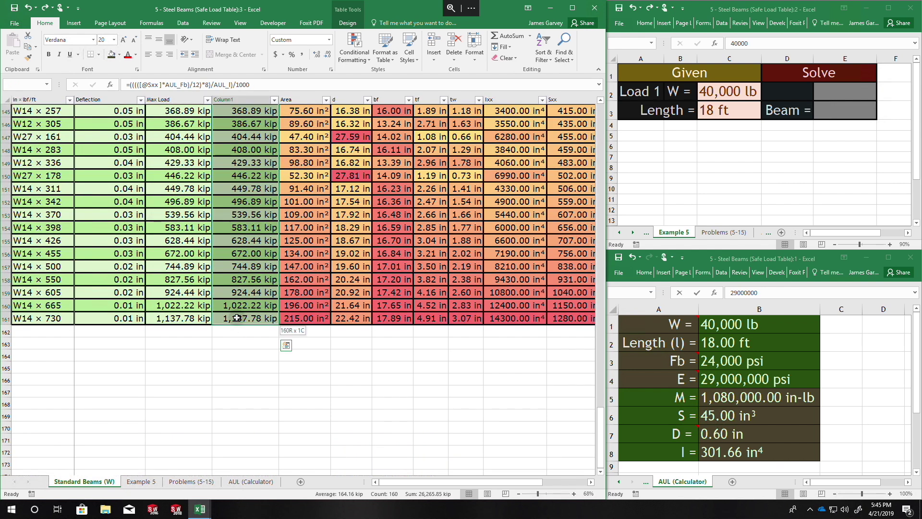
click(366, 62)
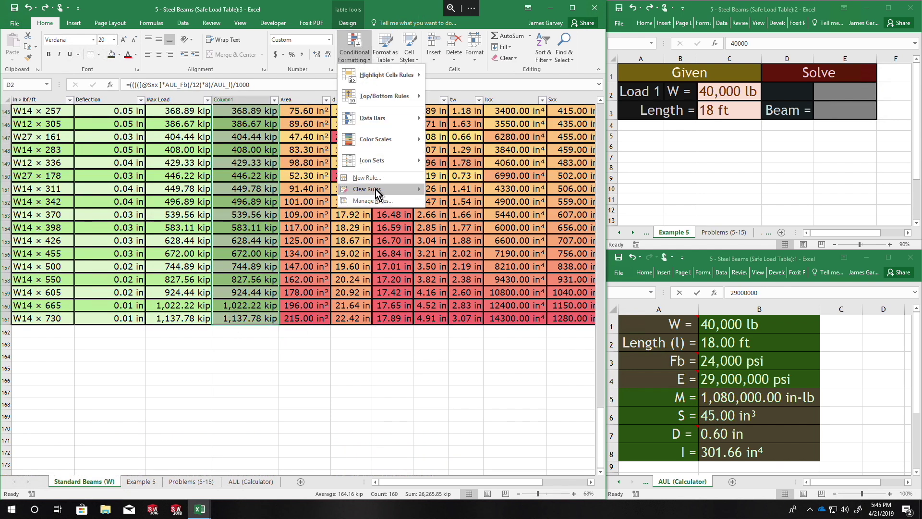
mouse_move(377, 190)
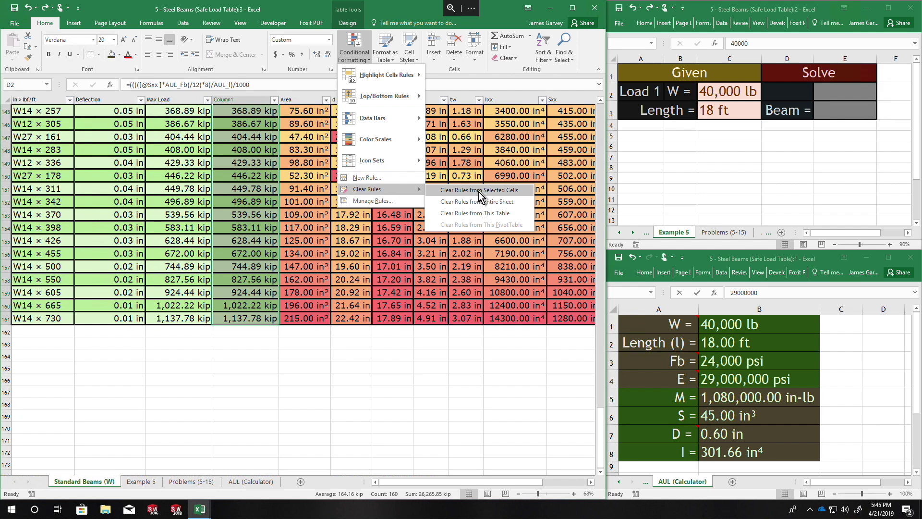
click(479, 192)
scroll(246, 144, up, 20)
scroll(244, 139, up, 20)
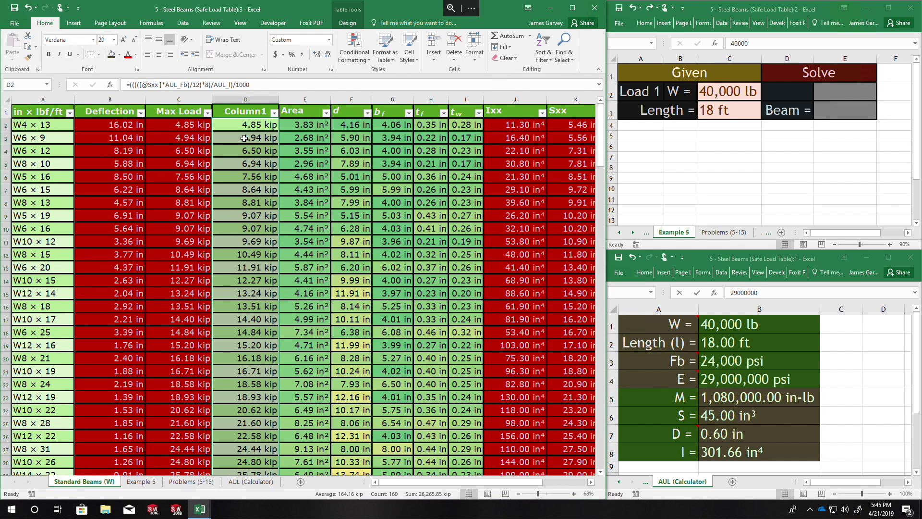
- Try highlighting the Column1 cells less than ='AUL (Calculator)'!$B$1 with a light red fill, checking further down the table
click(349, 65)
mouse_move(387, 82)
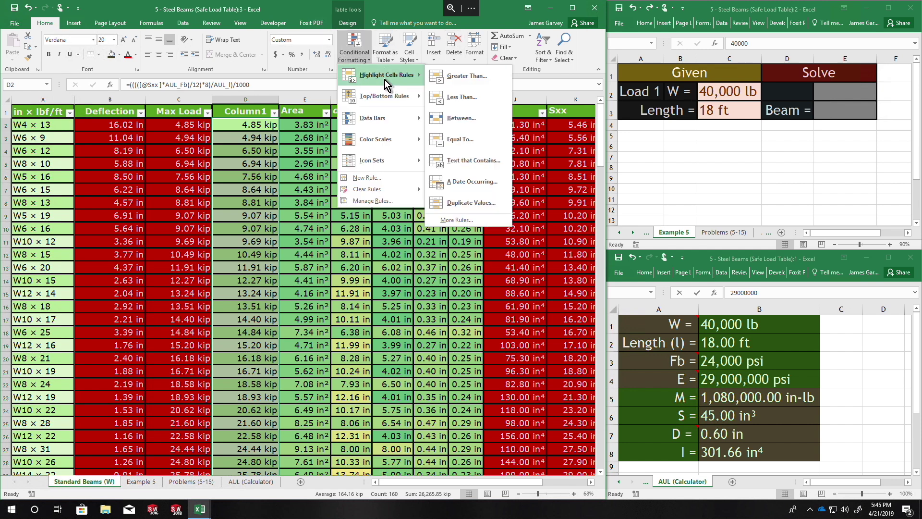
click(467, 99)
click(449, 252)
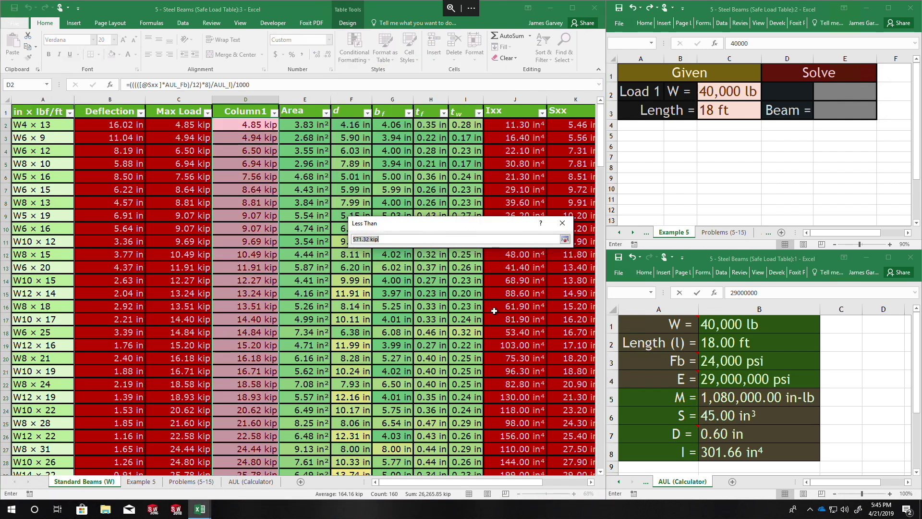
click(730, 326)
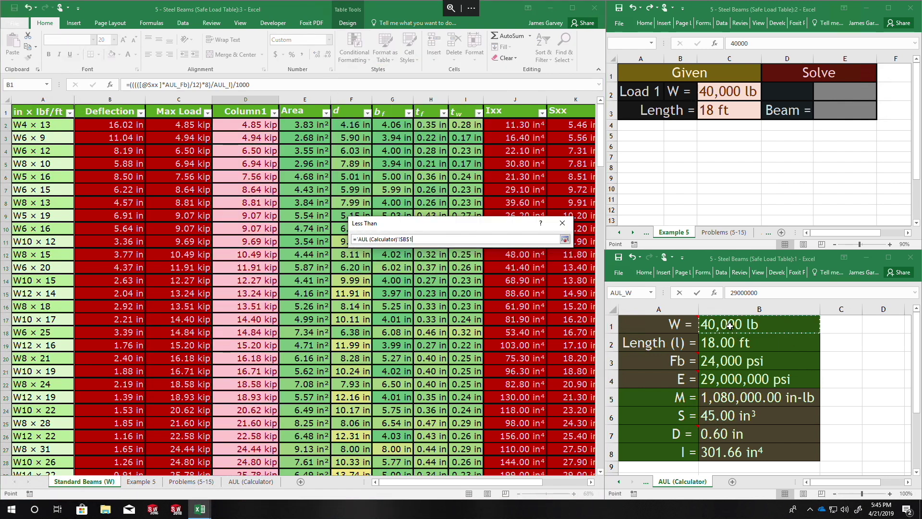
key(Return)
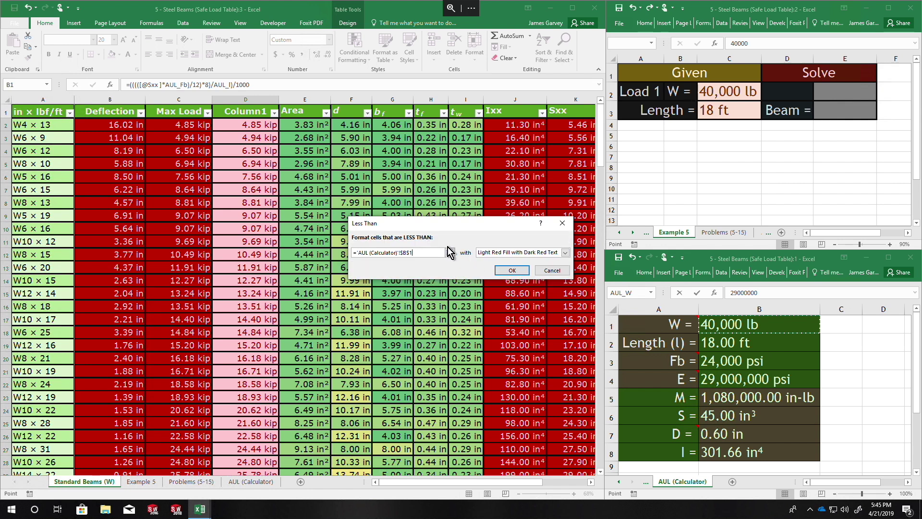
click(565, 253)
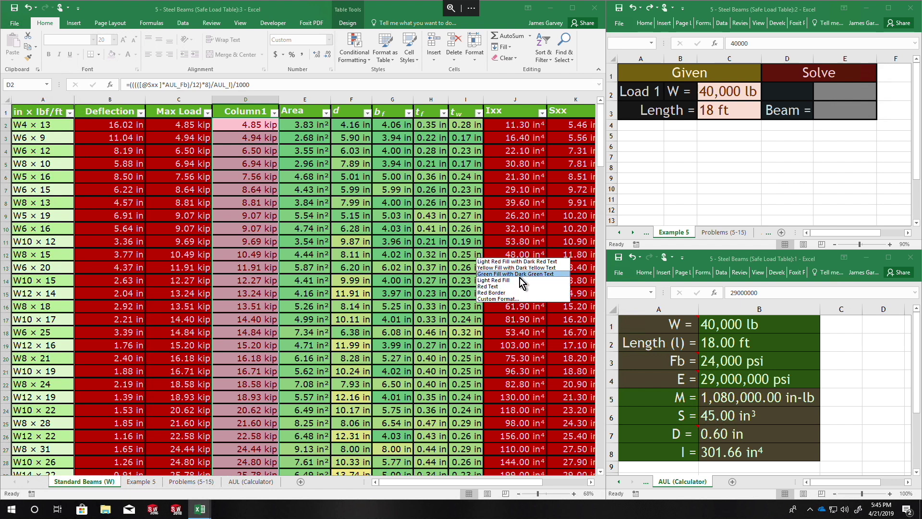
click(496, 287)
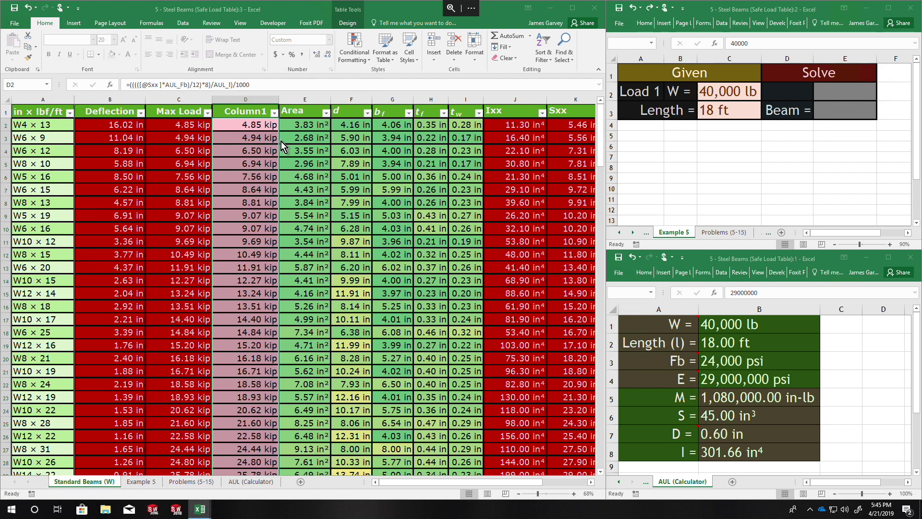
key(Return)
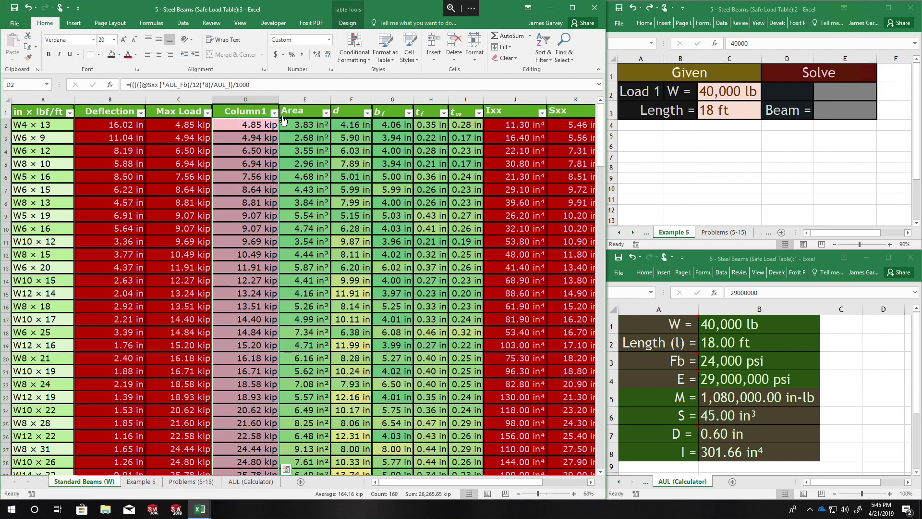
scroll(258, 231, down, 20)
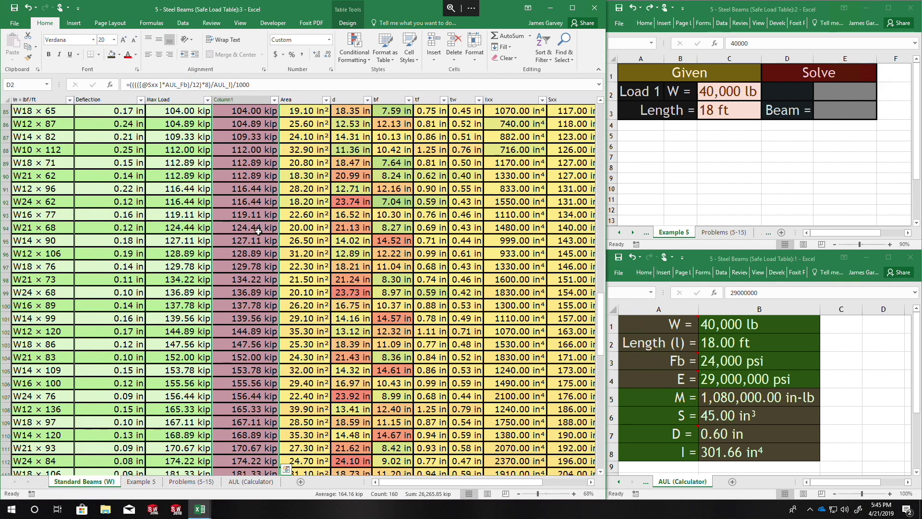
scroll(258, 231, up, 20)
- Remove the less-than highlighting rule from the selected Column1 cells
click(342, 52)
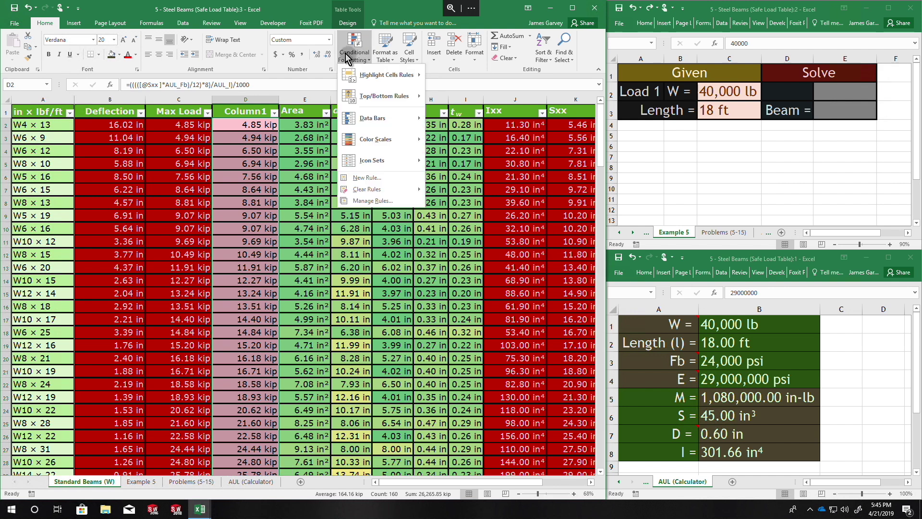
mouse_move(373, 192)
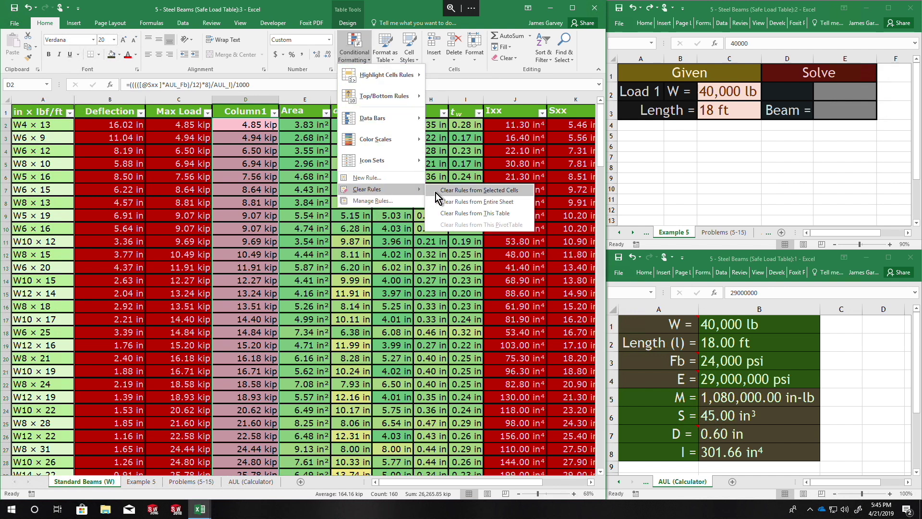
click(449, 190)
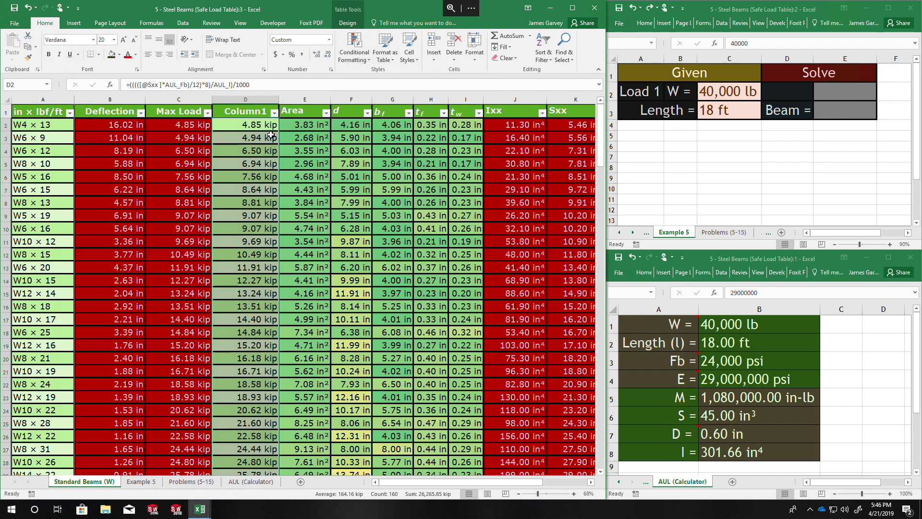
- Highlight Column1 cells less than ='AUL (Calculator)'!$B$1/1000 using Light Red Fill with Dark Red Text, and check the color change in the table
scroll(259, 127, down, 20)
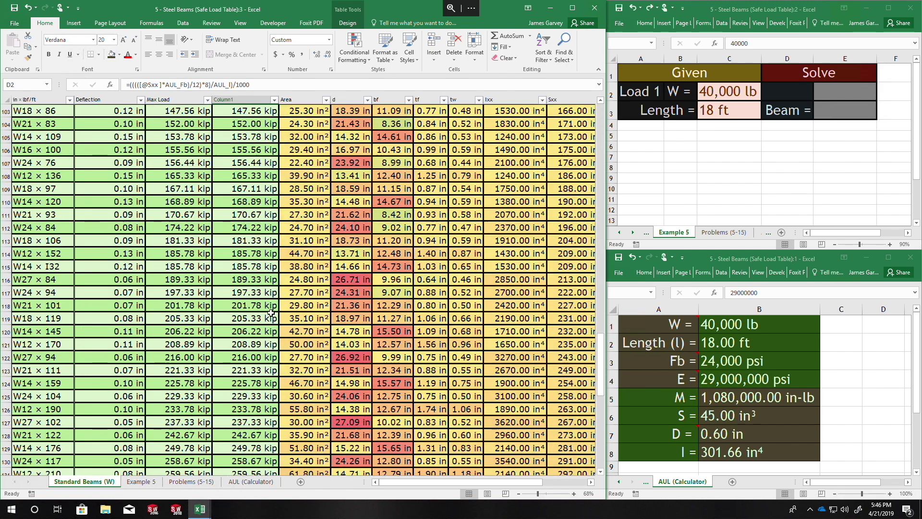
scroll(269, 312, down, 12)
scroll(242, 287, up, 6)
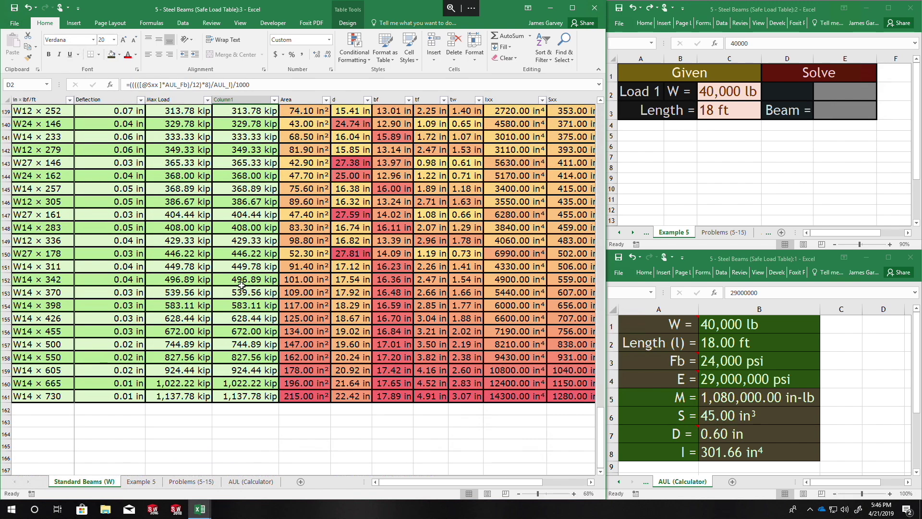
shift+click(261, 397)
scroll(266, 158, up, 20)
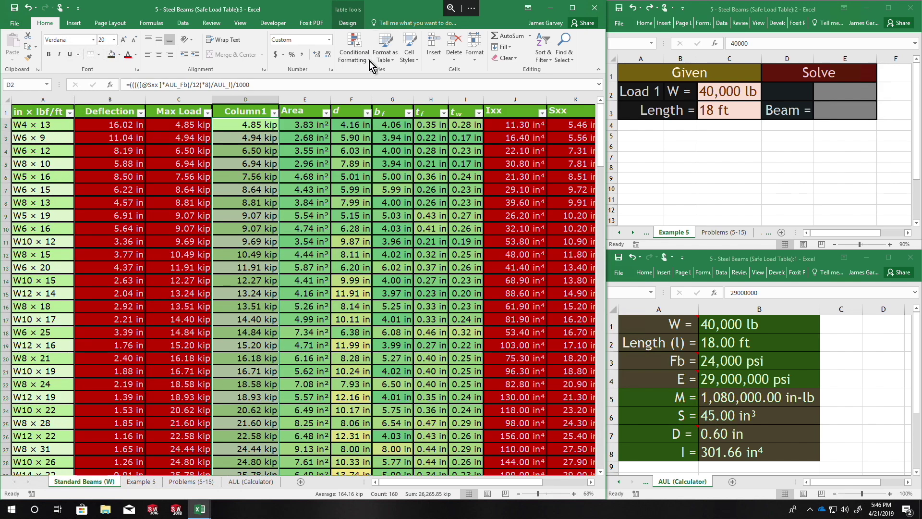
click(369, 61)
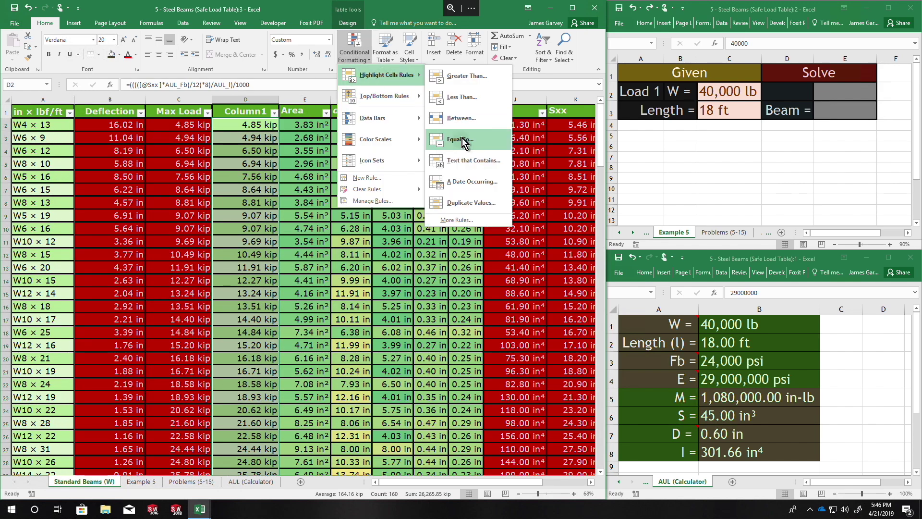
click(463, 96)
click(450, 252)
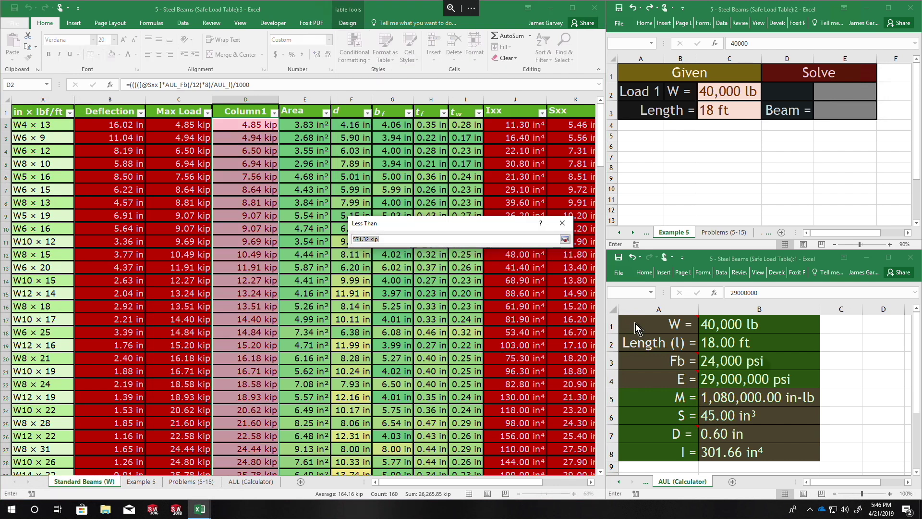
click(752, 325)
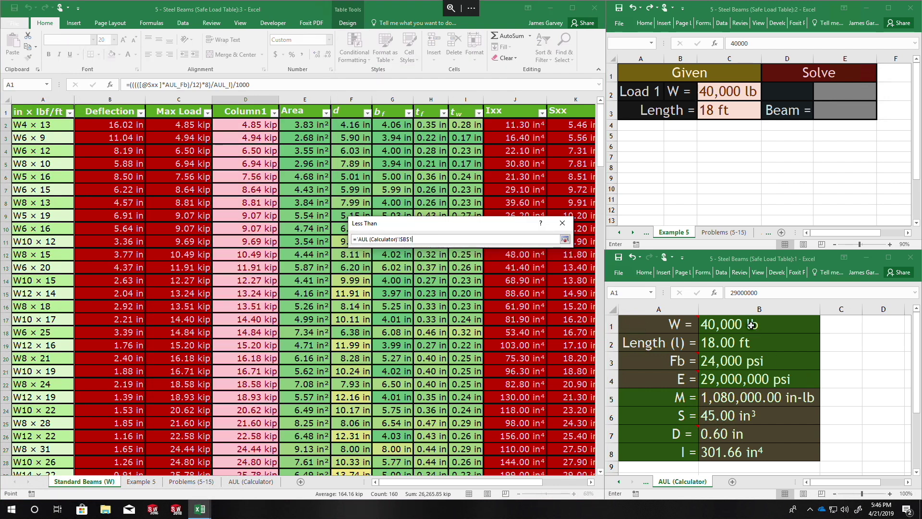
text(/1000)
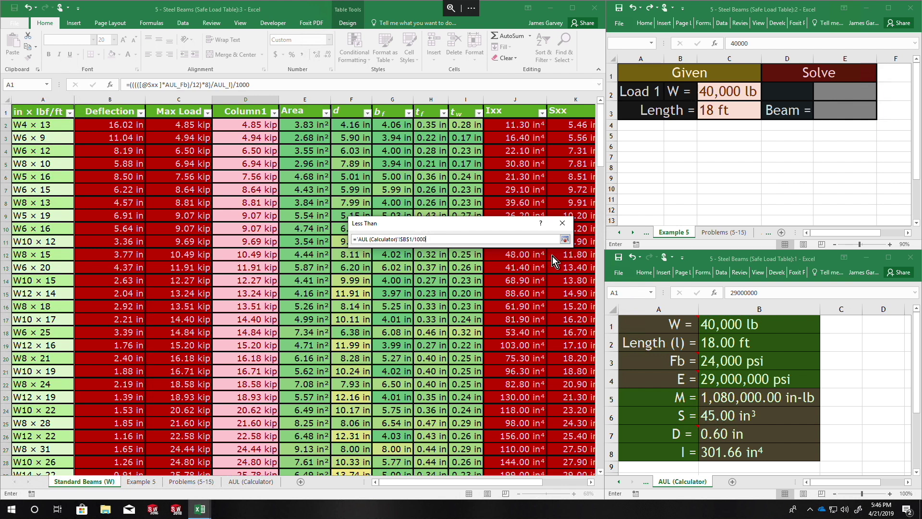
key(Return)
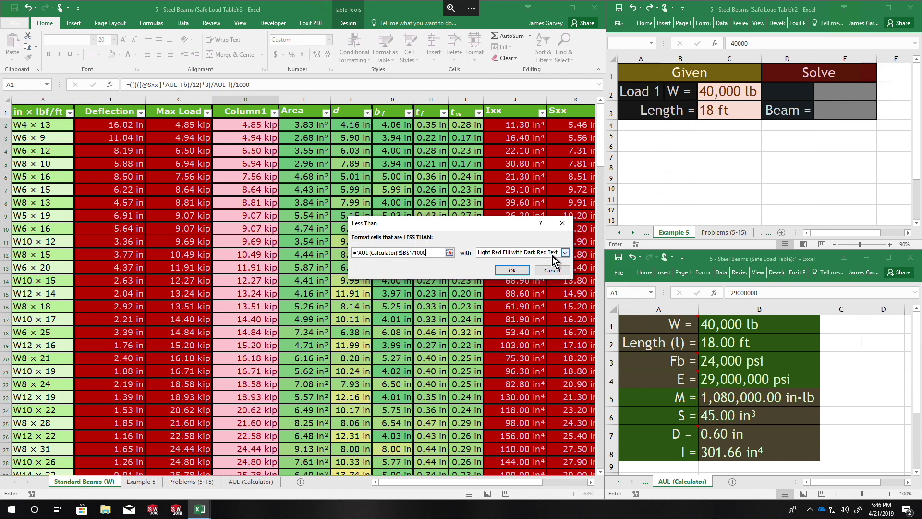
click(511, 270)
scroll(246, 298, down, 6)
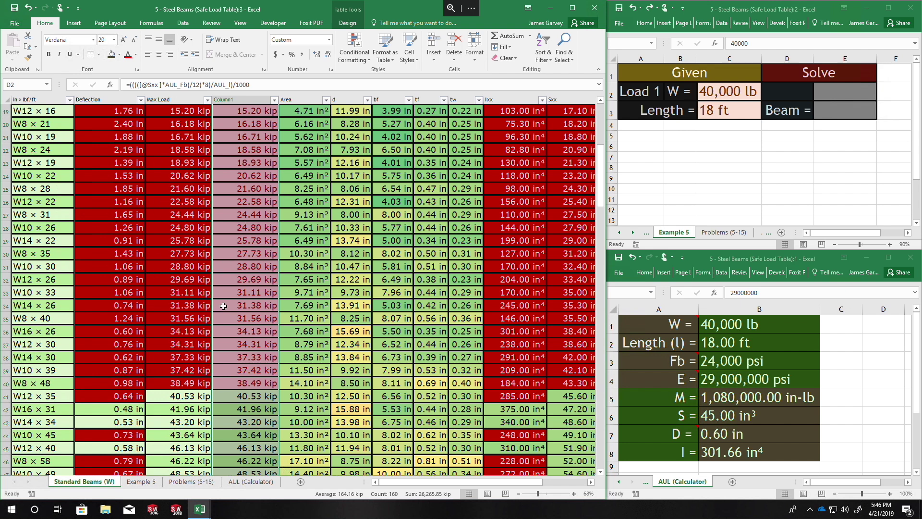
scroll(250, 314, up, 6)
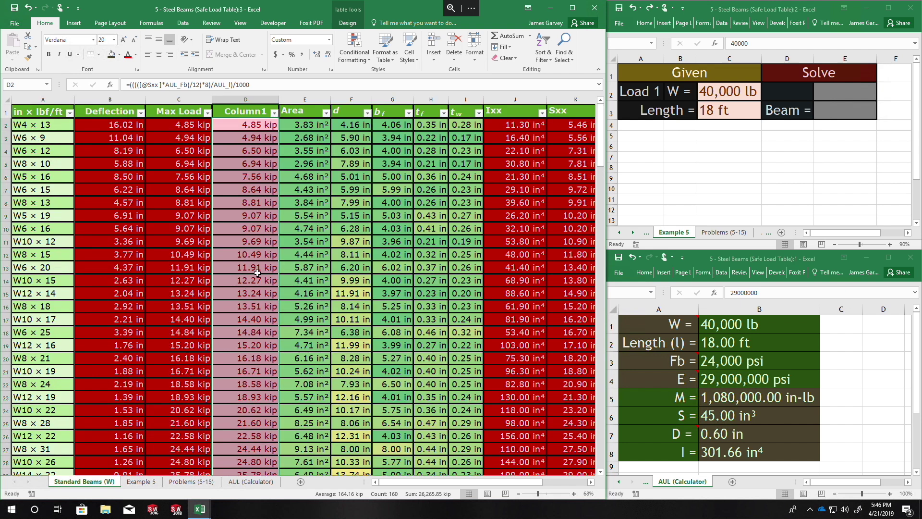
- Delete the duplicate Column1 from the beam table
click(250, 99)
right_click(249, 99)
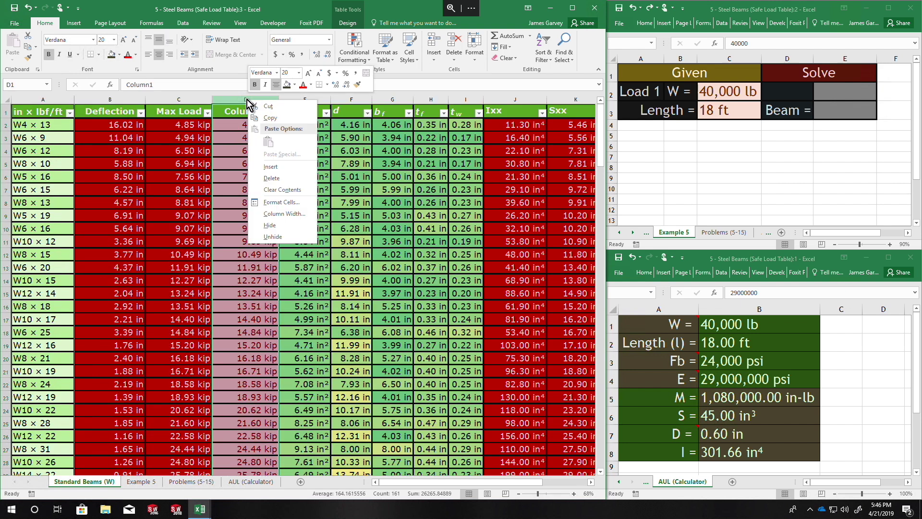
click(271, 178)
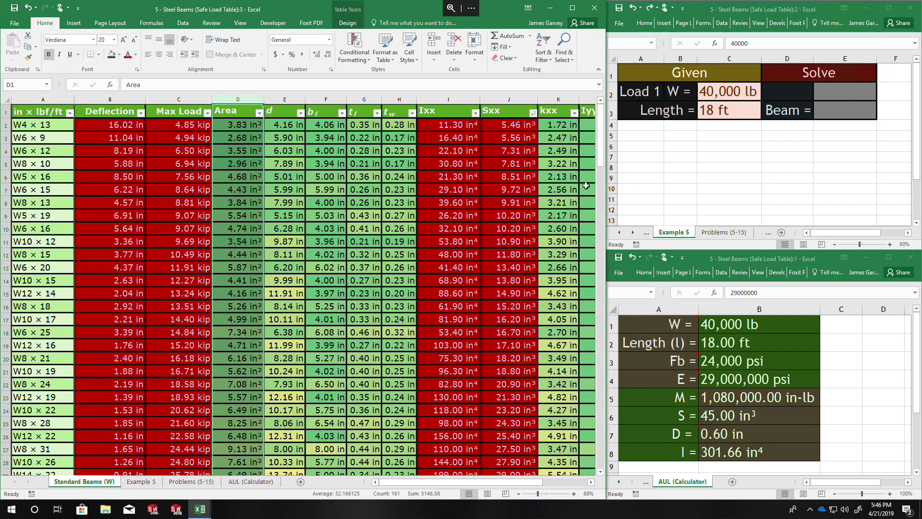
- Choose W16 × 31 as the Beam answer in the Solve section of the Example 5 sheet
click(718, 97)
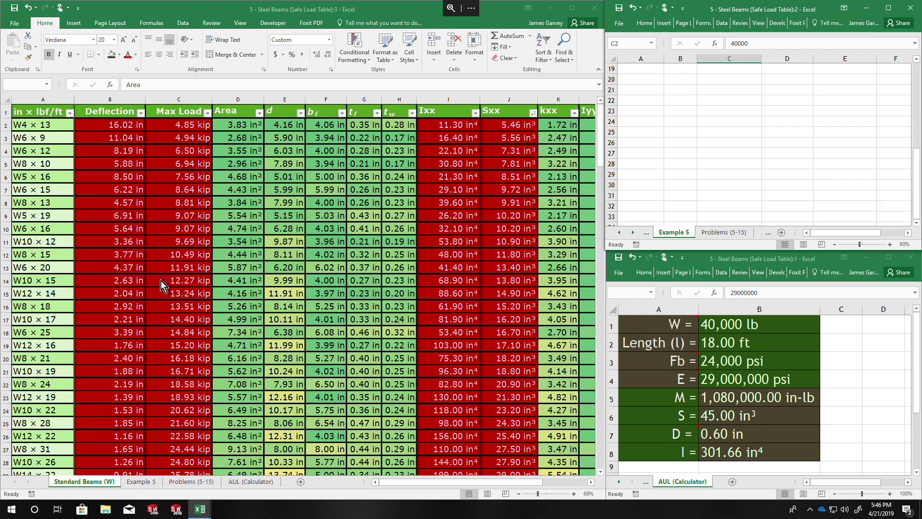
scroll(301, 246, down, 10)
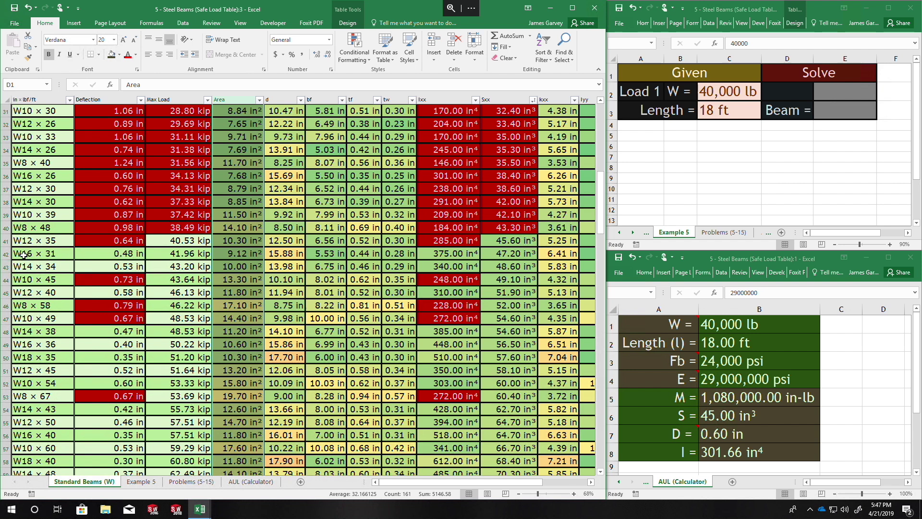
click(834, 110)
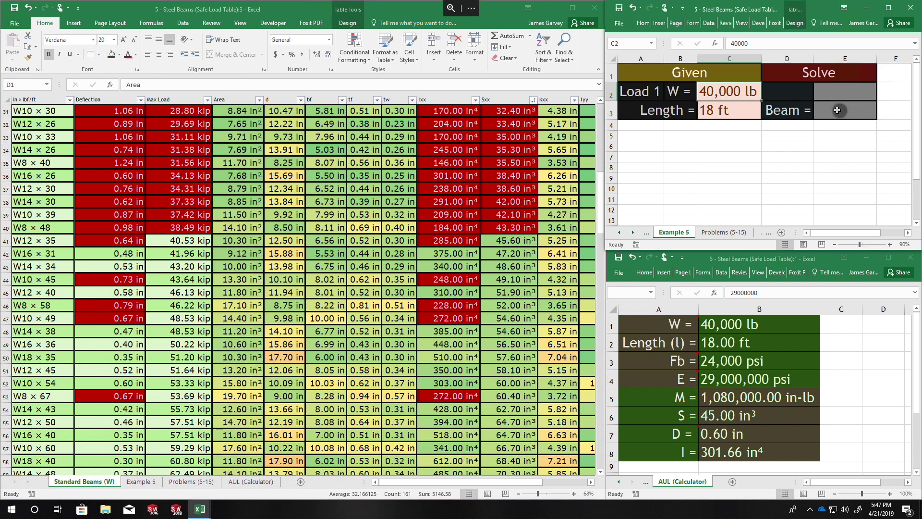
click(870, 114)
click(881, 115)
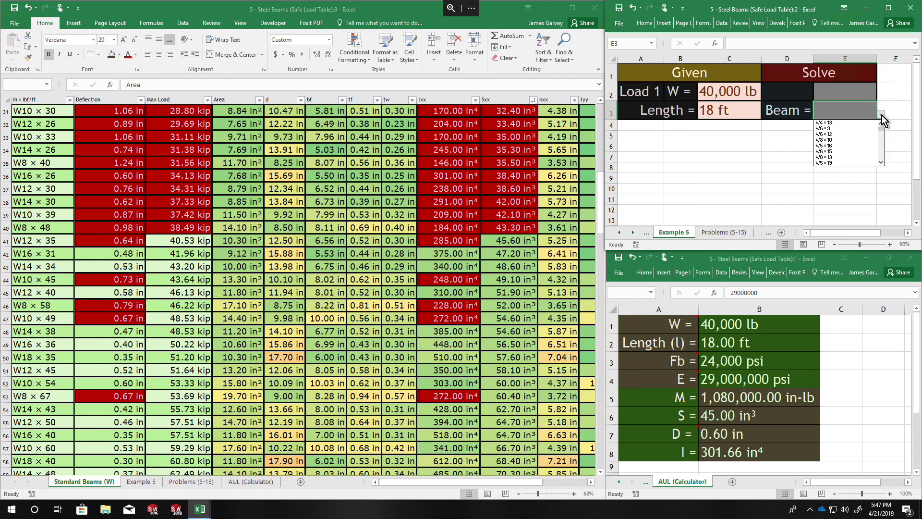
drag(881, 129, 882, 141)
click(828, 163)
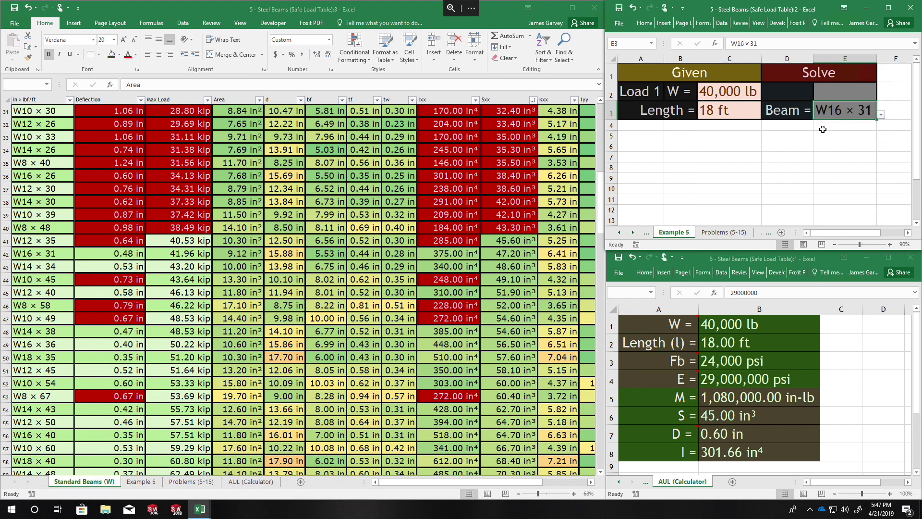
- Set the Load 1 W value in the Given section of the Example 5 sheet to 36,000 lb
click(743, 328)
click(712, 324)
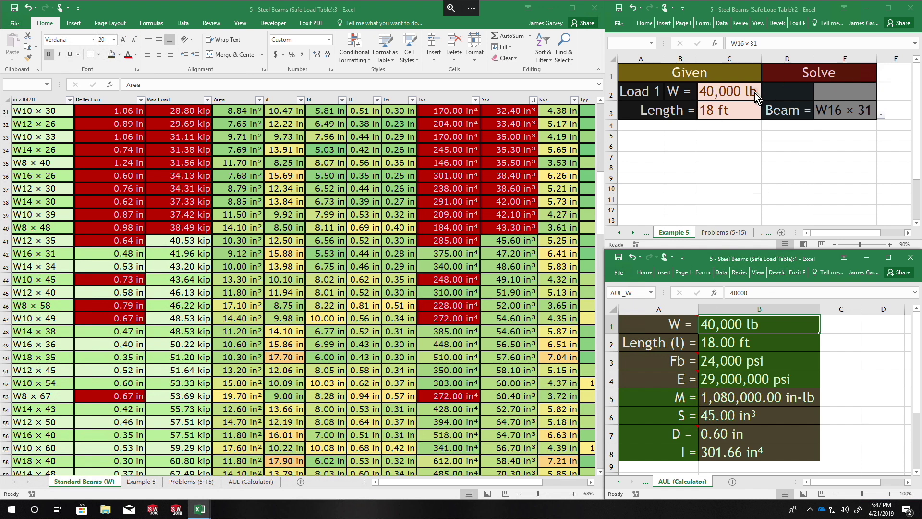
click(728, 92)
text(36000)
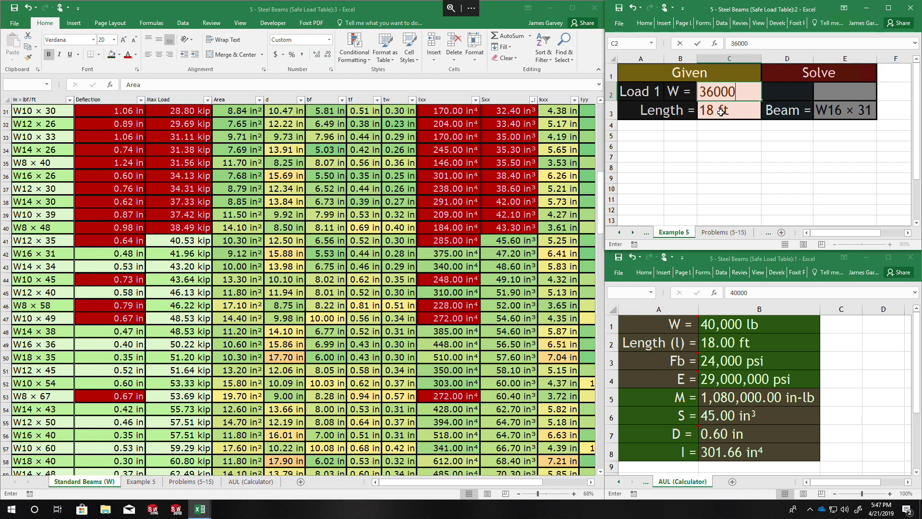
click(722, 110)
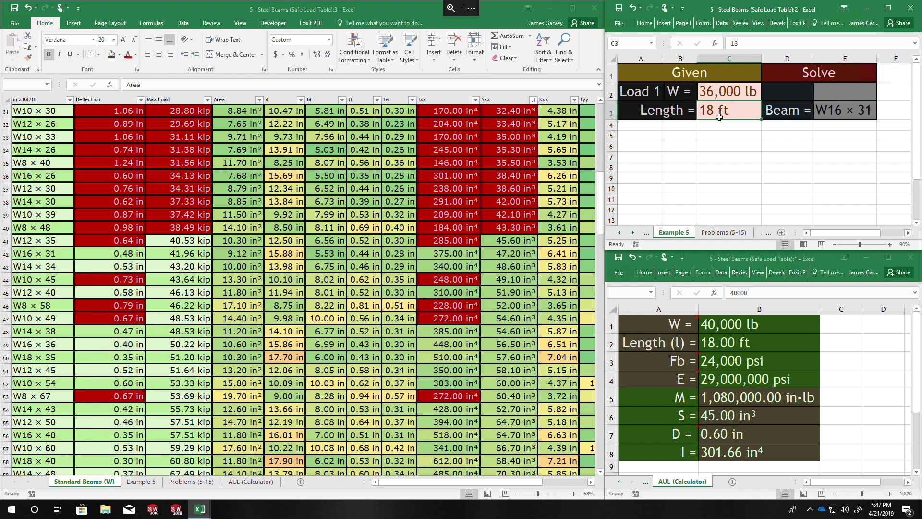
- Set W in the AUL (Calculator) sheet to 36,000 lb and check the color change in the beam table
click(727, 328)
text(36000)
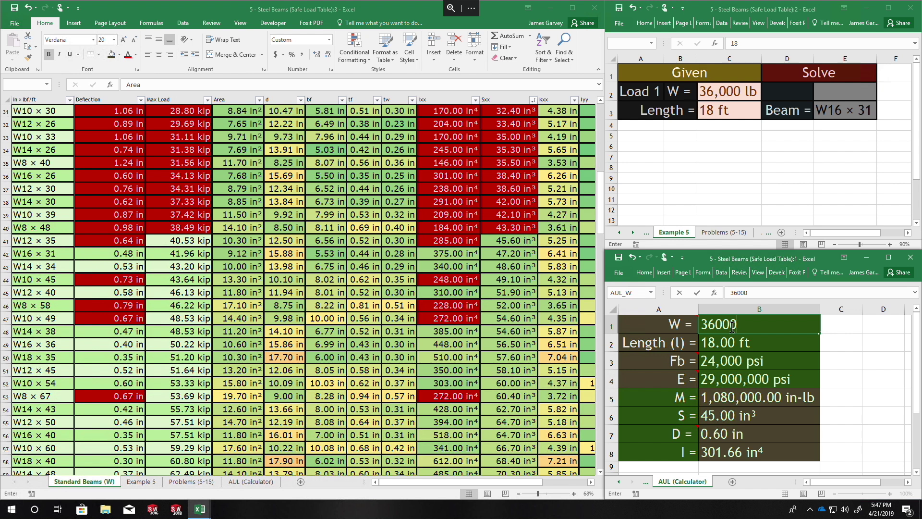
key(Return)
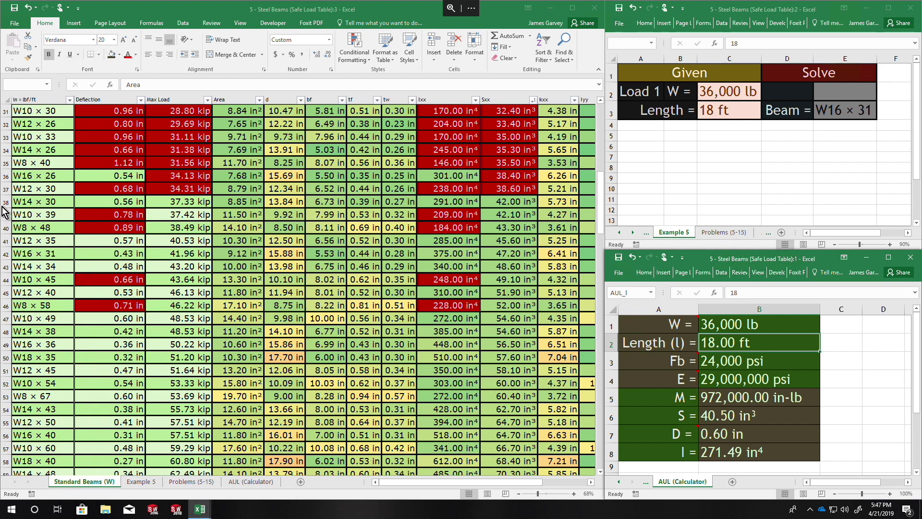
mouse_move(661, 322)
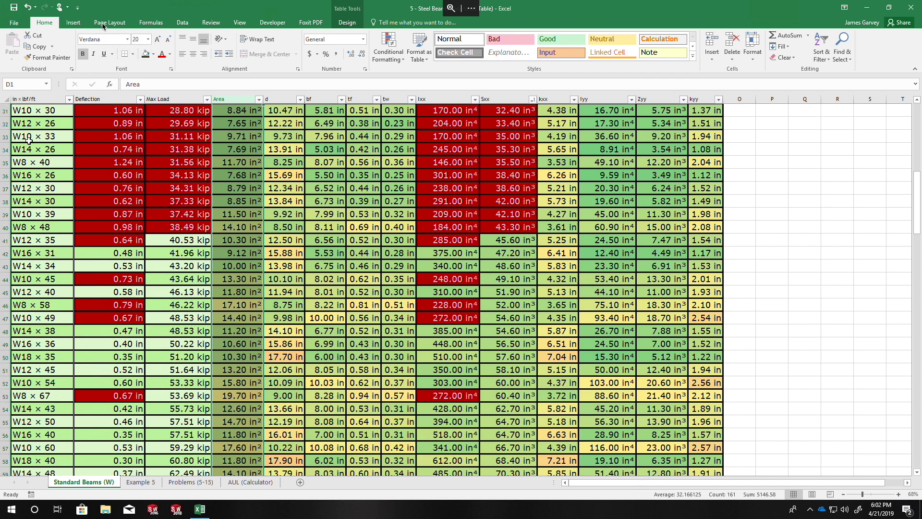
- Open two additional windows of the steel beams workbook and arrange all three windows as Tiled
click(240, 22)
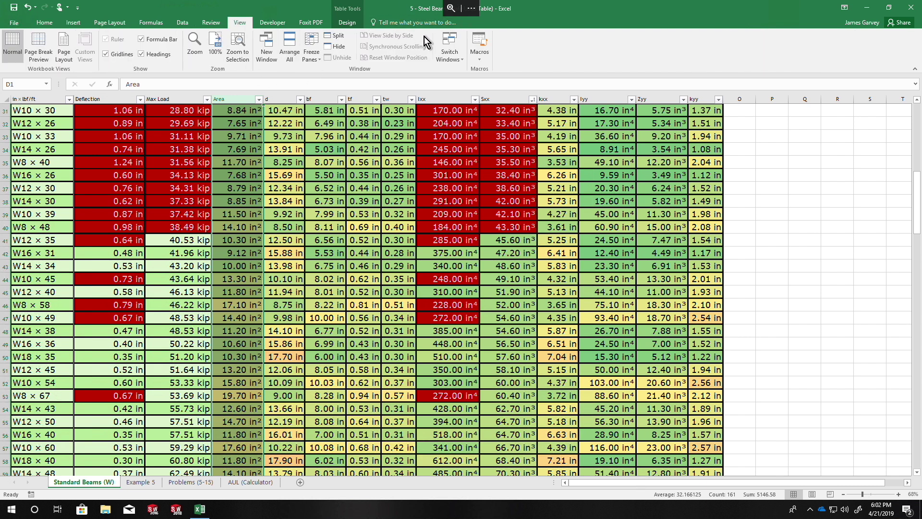
click(266, 46)
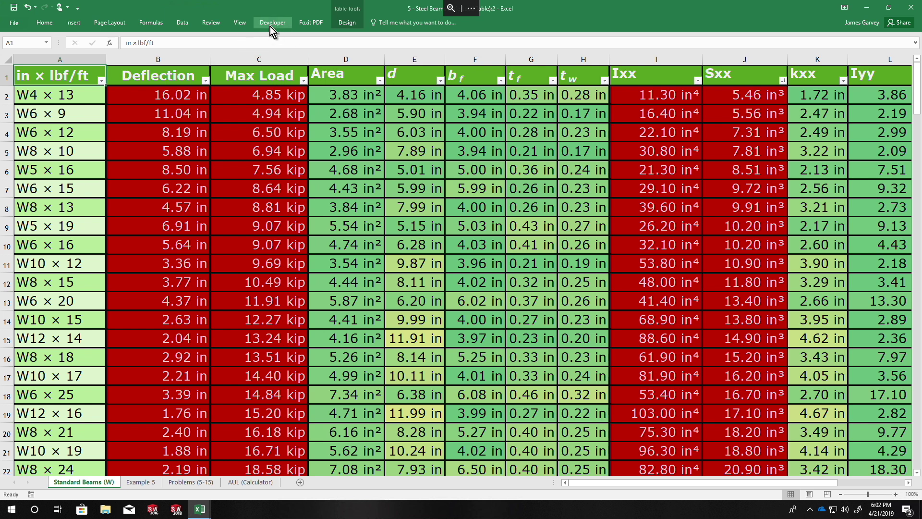
click(235, 23)
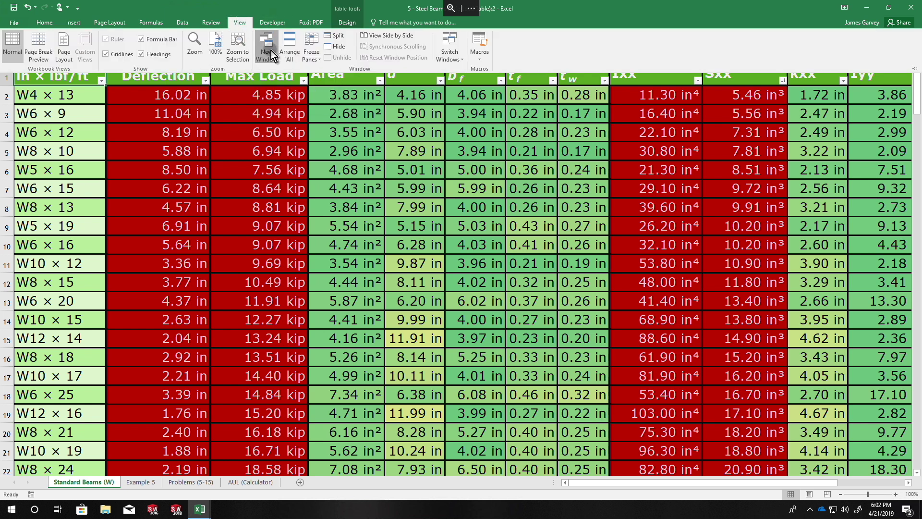
click(271, 51)
click(232, 21)
click(288, 48)
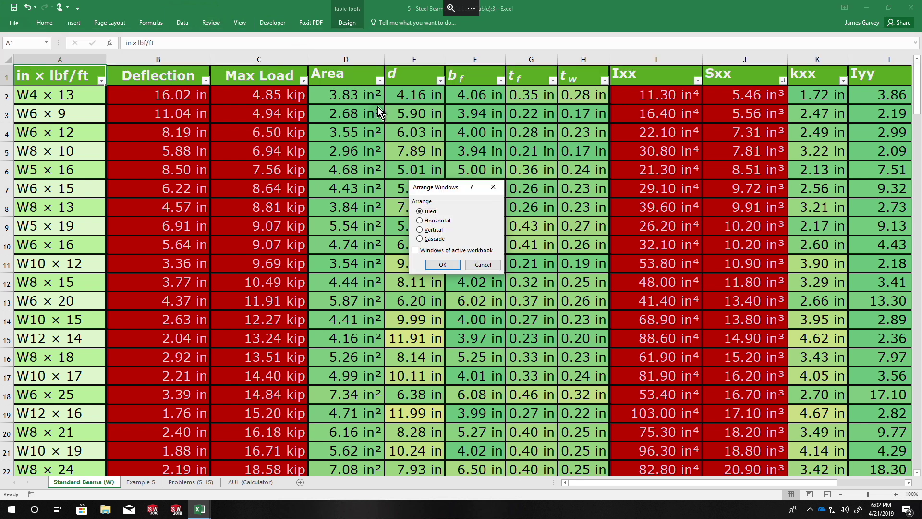
click(442, 265)
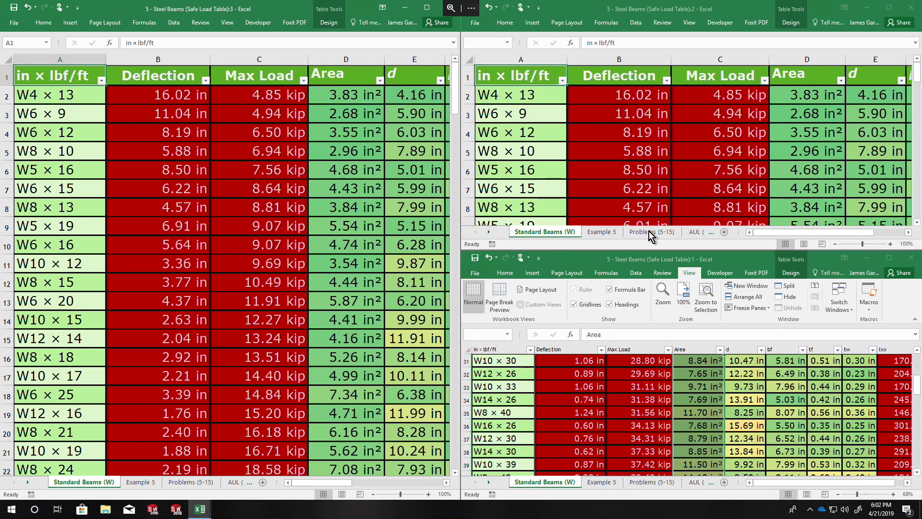
- Show the Example 5 sheet in the second workbook window and the AUL (Calculator) sheet in the first
click(607, 233)
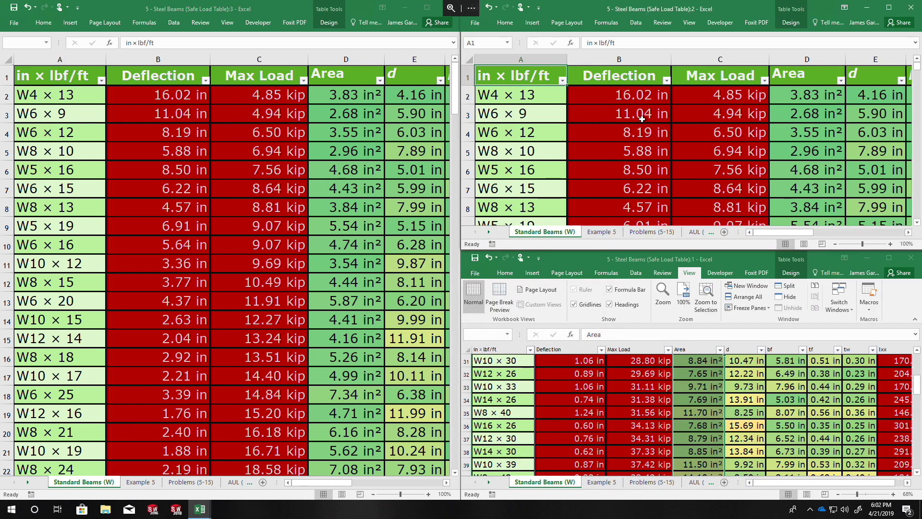
click(601, 231)
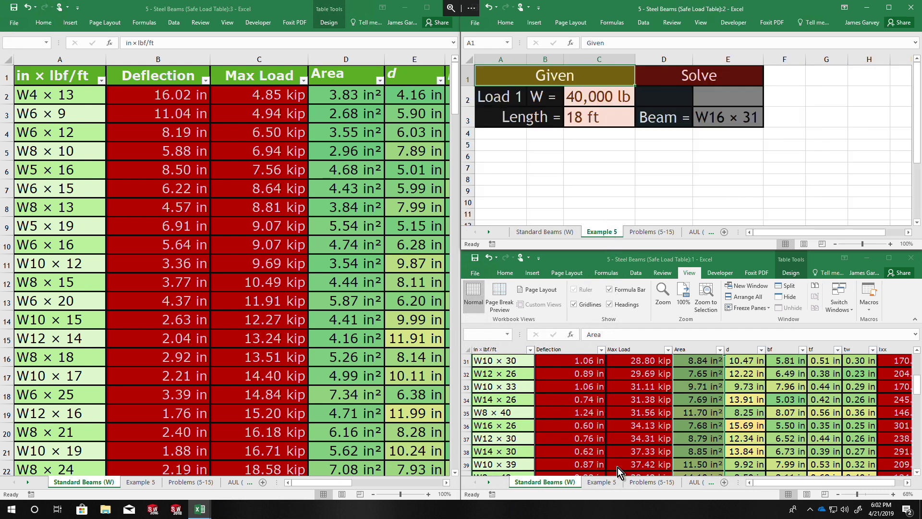
click(693, 482)
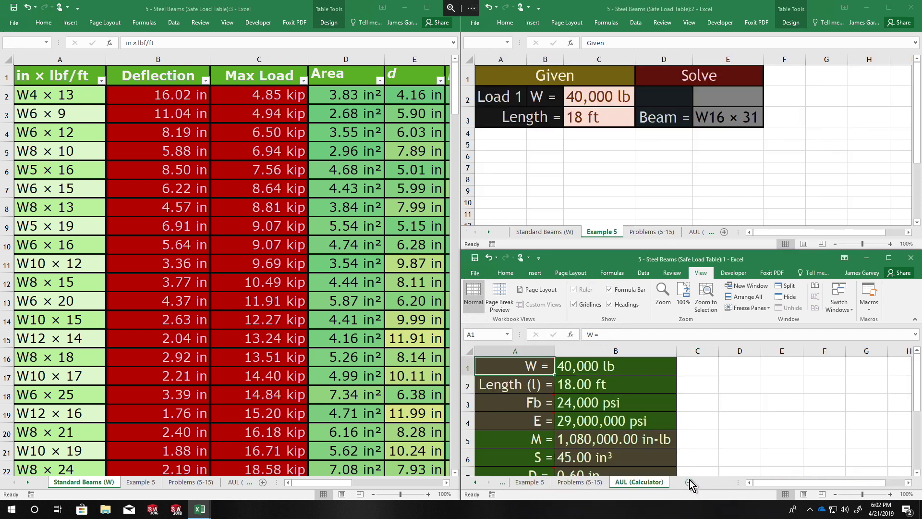
- Set W in the AUL (Calculator) sheet to 50,000 lb
click(603, 370)
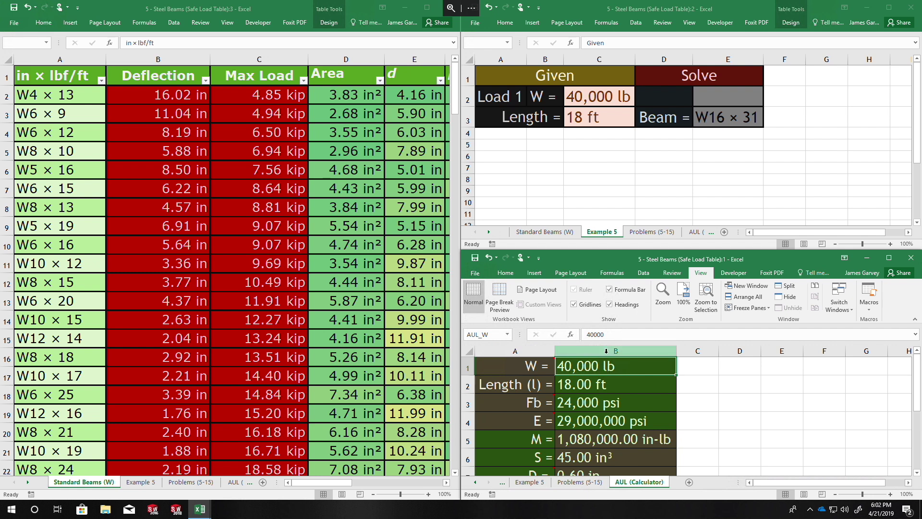
text(5)
text(0,000)
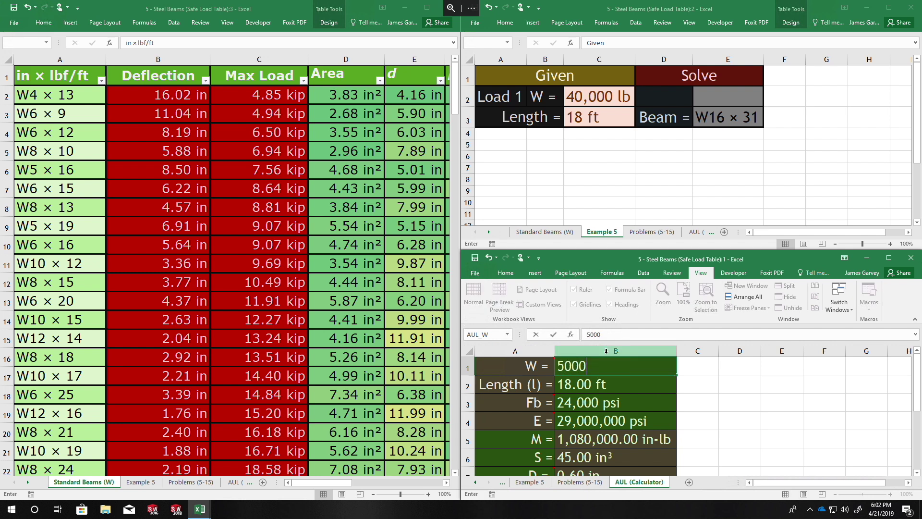
key(Return)
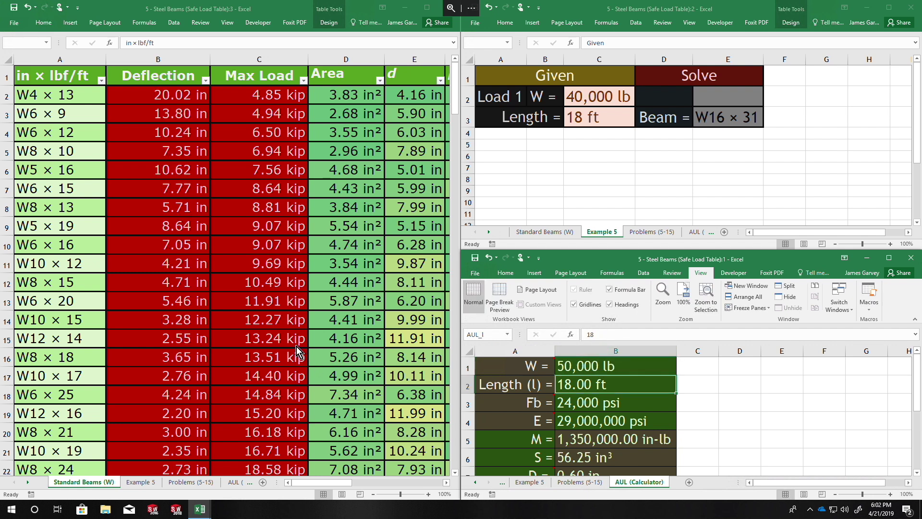
scroll(596, 385, down, 5)
scroll(596, 385, up, 5)
- Set Length (l) in the calculator to 29 ft and look through the beam table for beams passing both Deflection and Max Load
text(29)
key(Return)
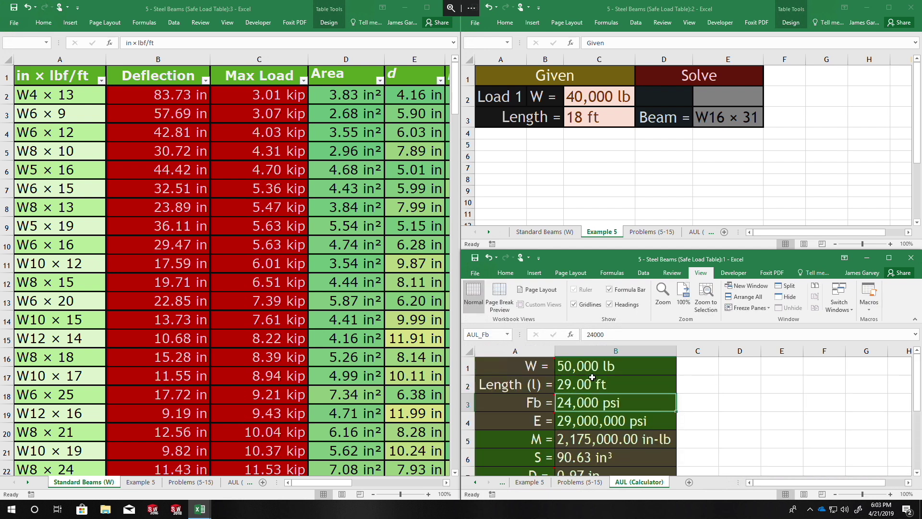
scroll(380, 245, down, 20)
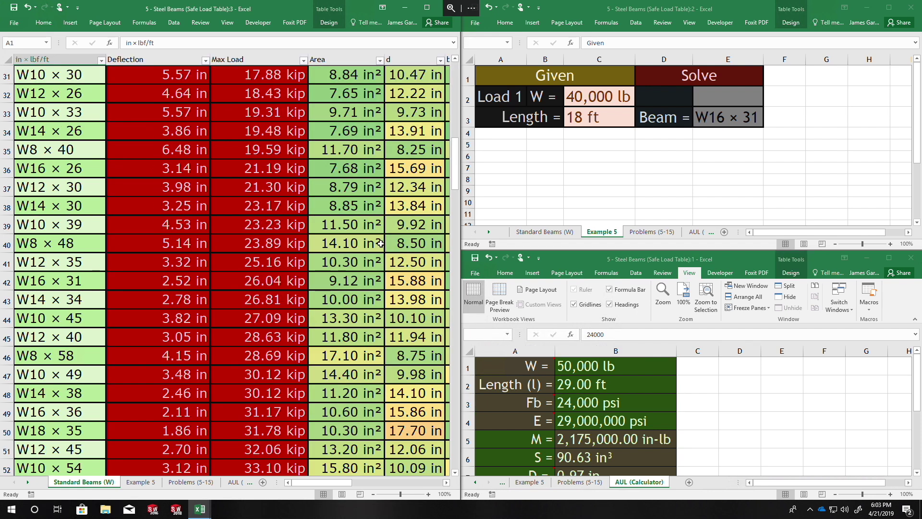
scroll(380, 245, down, 2)
scroll(381, 245, up, 2)
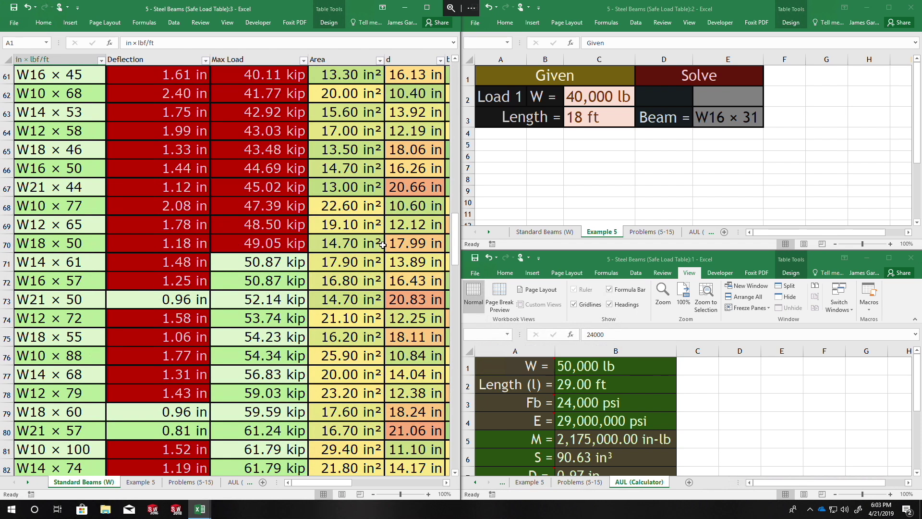